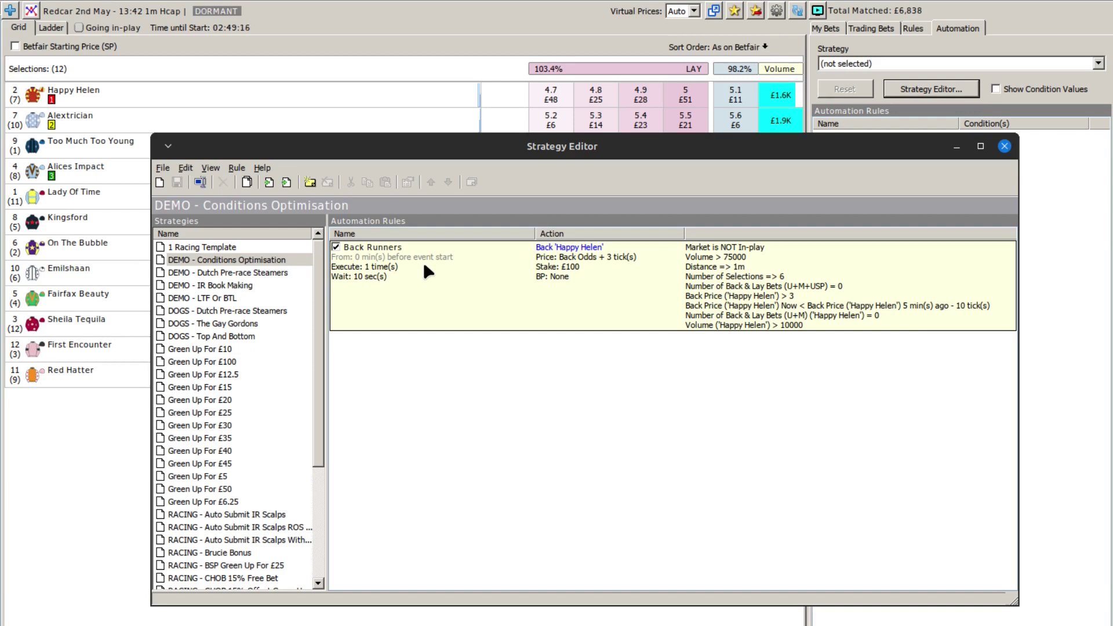
- Open the Back Runners rule of the DEMO - Conditions Optimisation strategy for editing and display its condition list
click(701, 255)
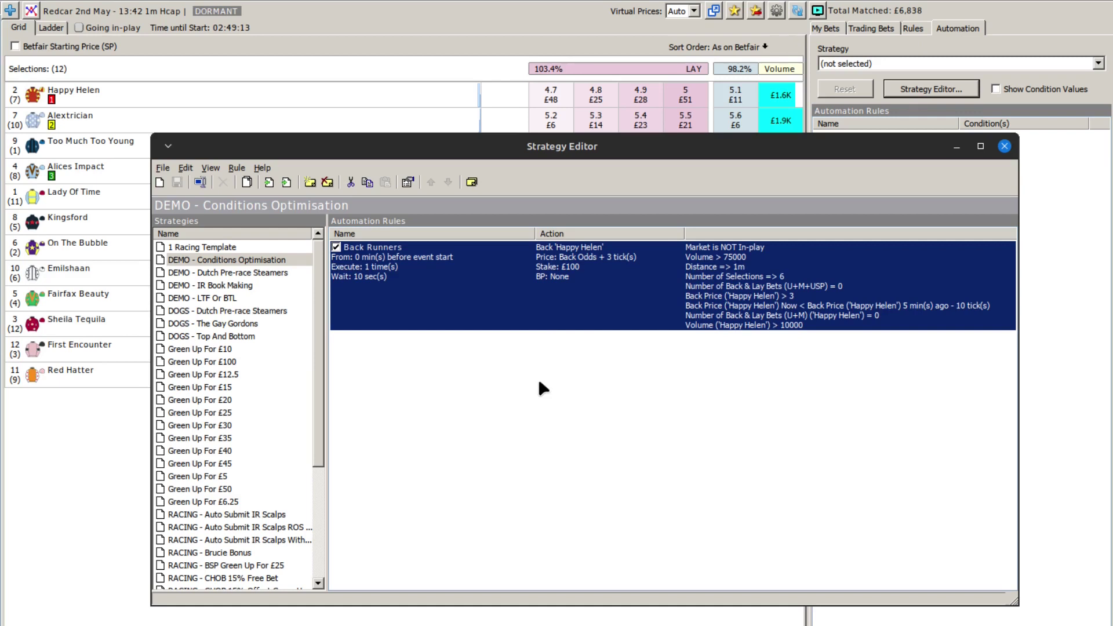
key(Return)
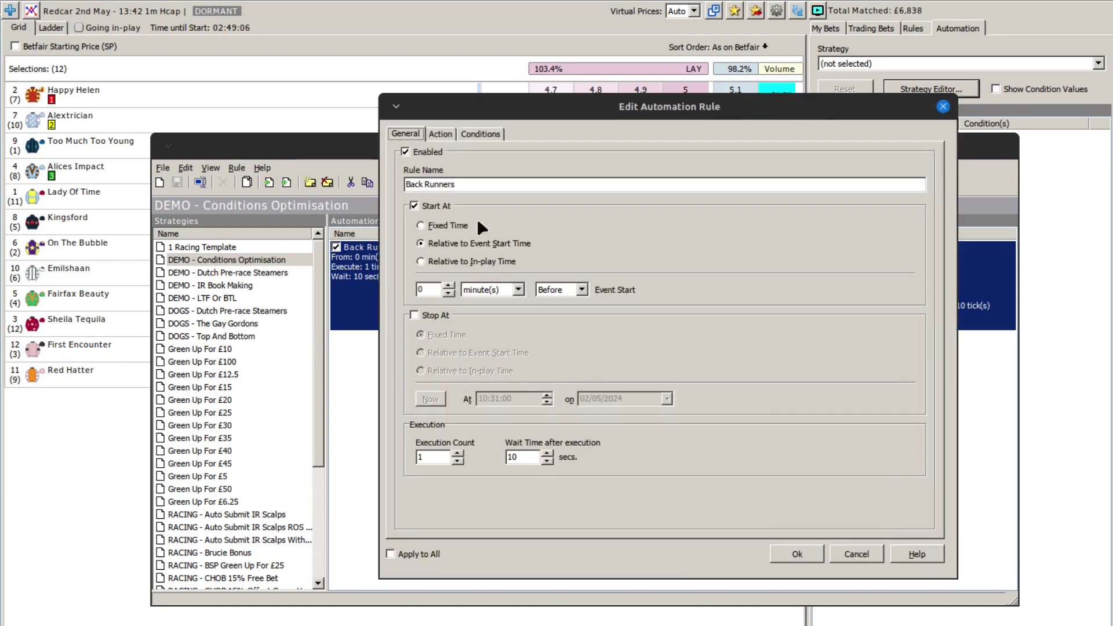
click(480, 134)
click(547, 184)
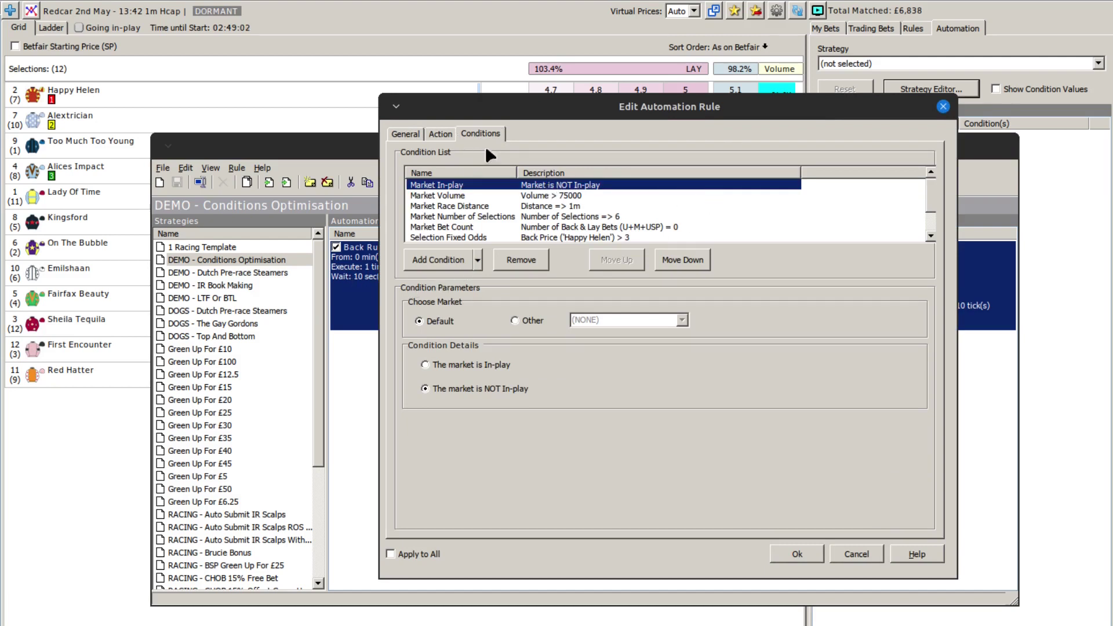
drag(558, 106, 621, 98)
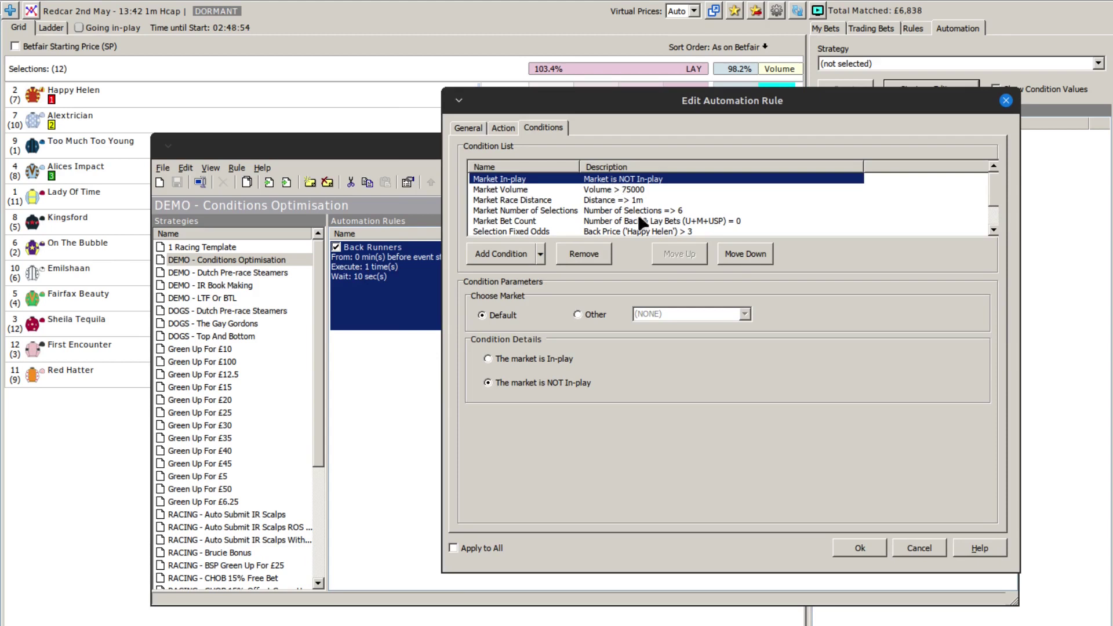
- Move the Market In-play condition down to the end of the condition list
click(744, 259)
click(744, 260)
click(744, 260)
click(744, 260)
click(744, 260)
click(744, 259)
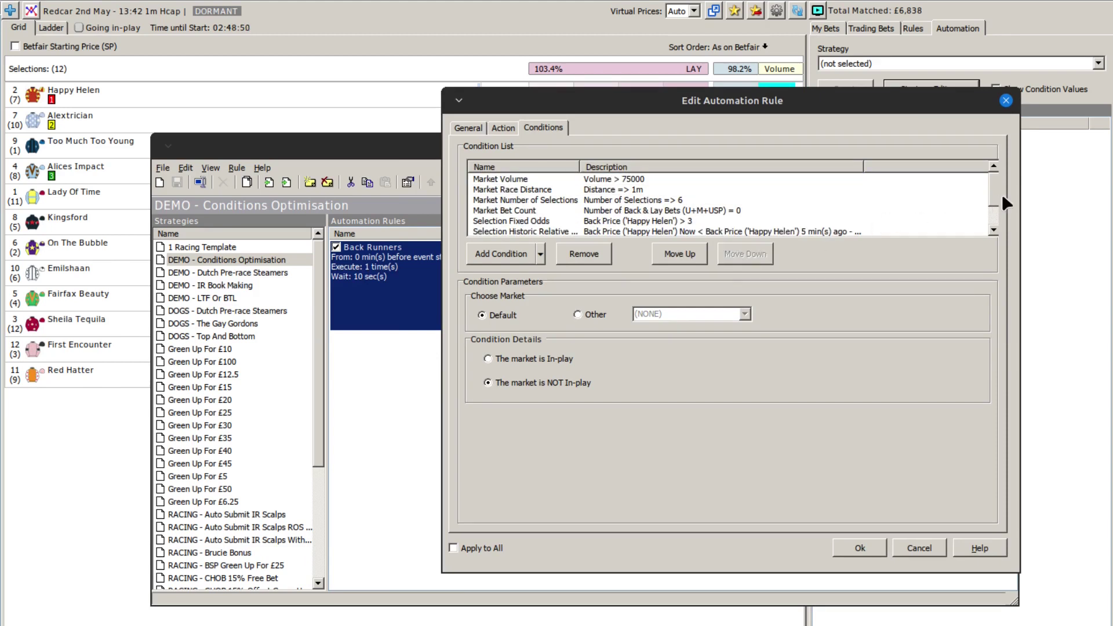
drag(990, 185, 994, 219)
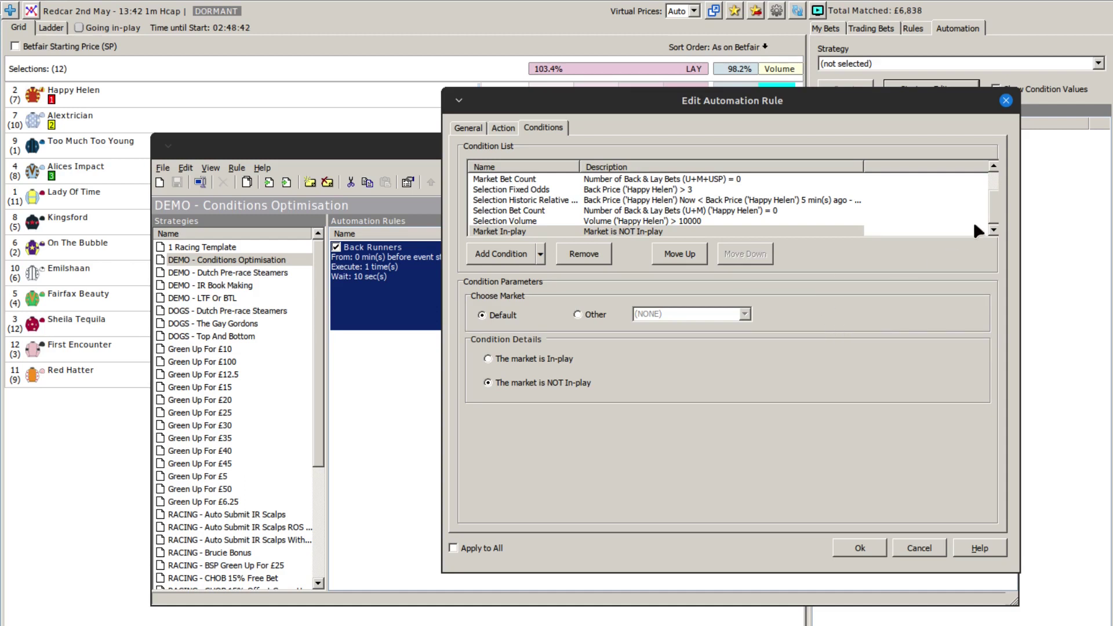
drag(991, 212, 987, 176)
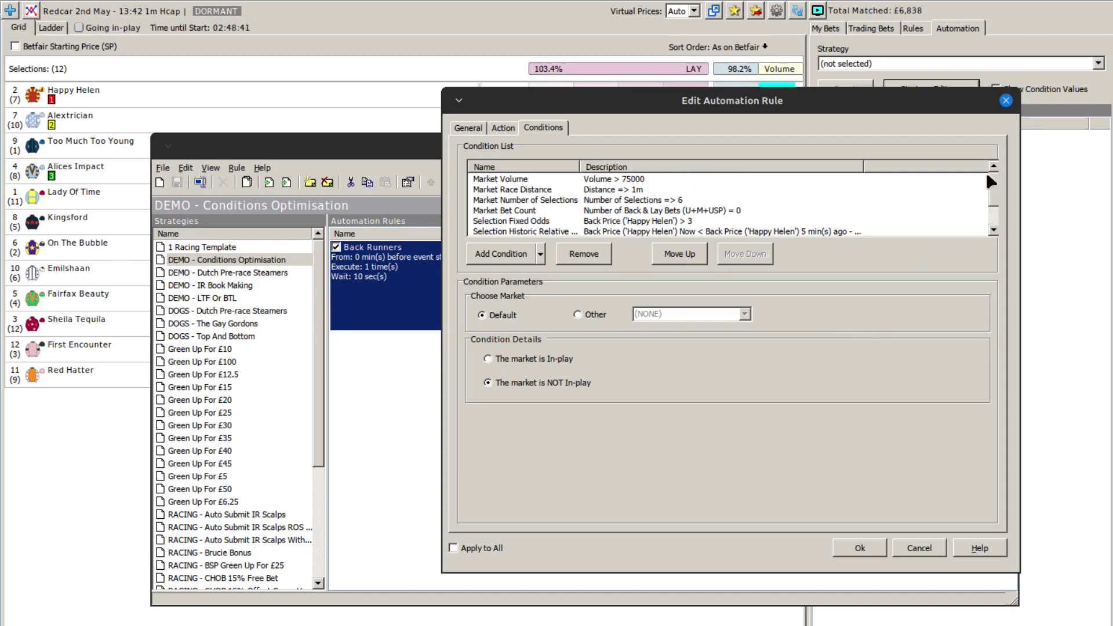
- Move the Market Volume condition down the list so it sits directly above Market In-play
click(604, 179)
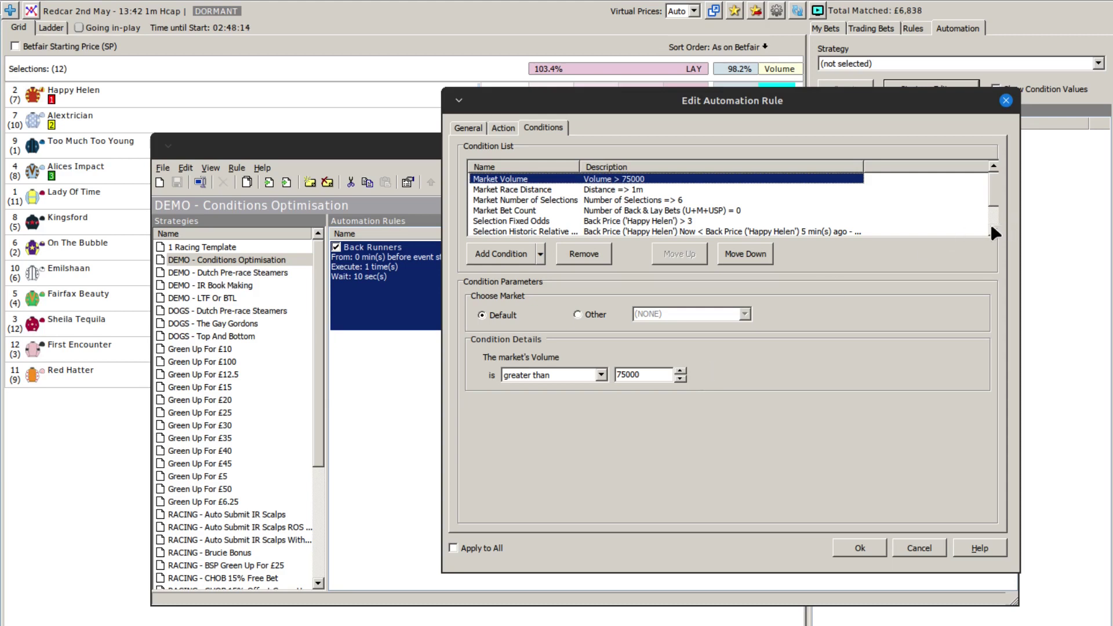
click(742, 248)
click(742, 248)
click(741, 248)
click(741, 248)
click(741, 248)
click(741, 249)
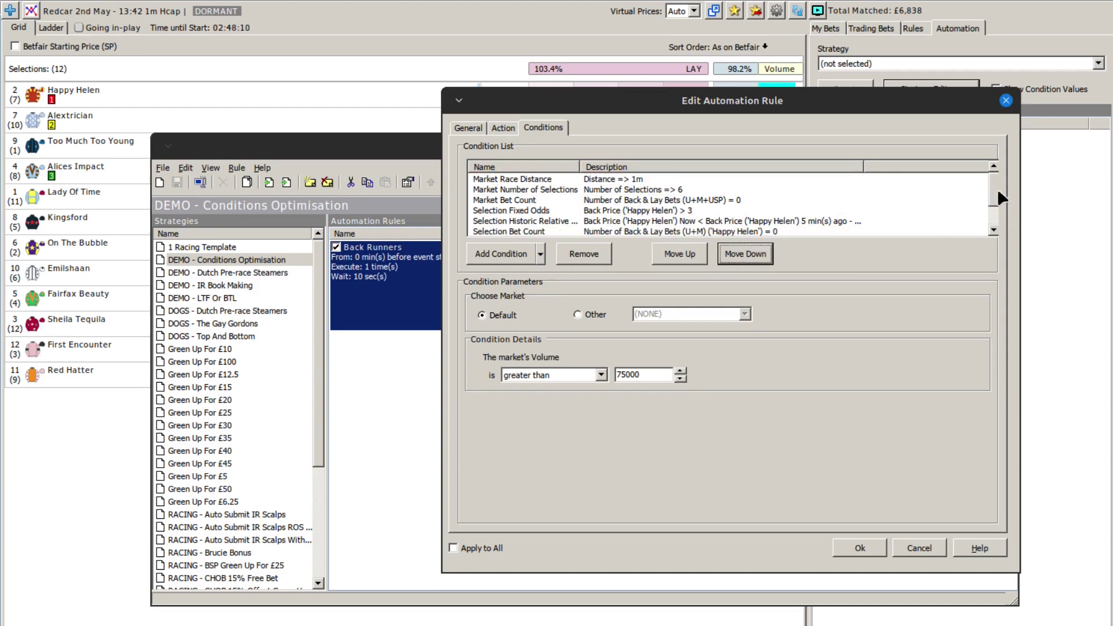
scroll(997, 189, down, 1)
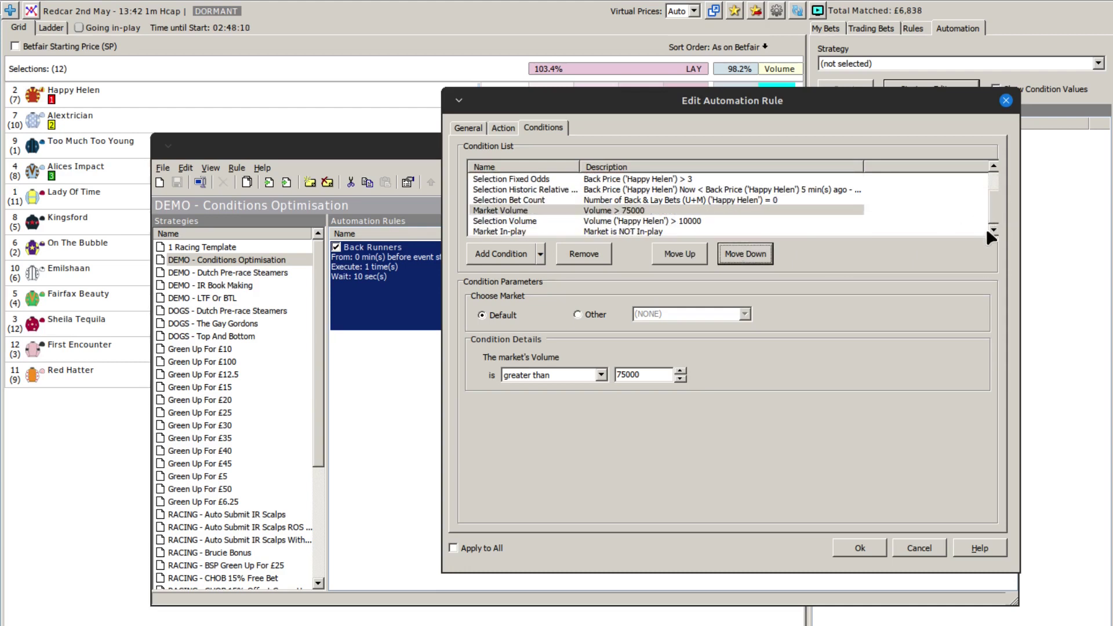
click(744, 256)
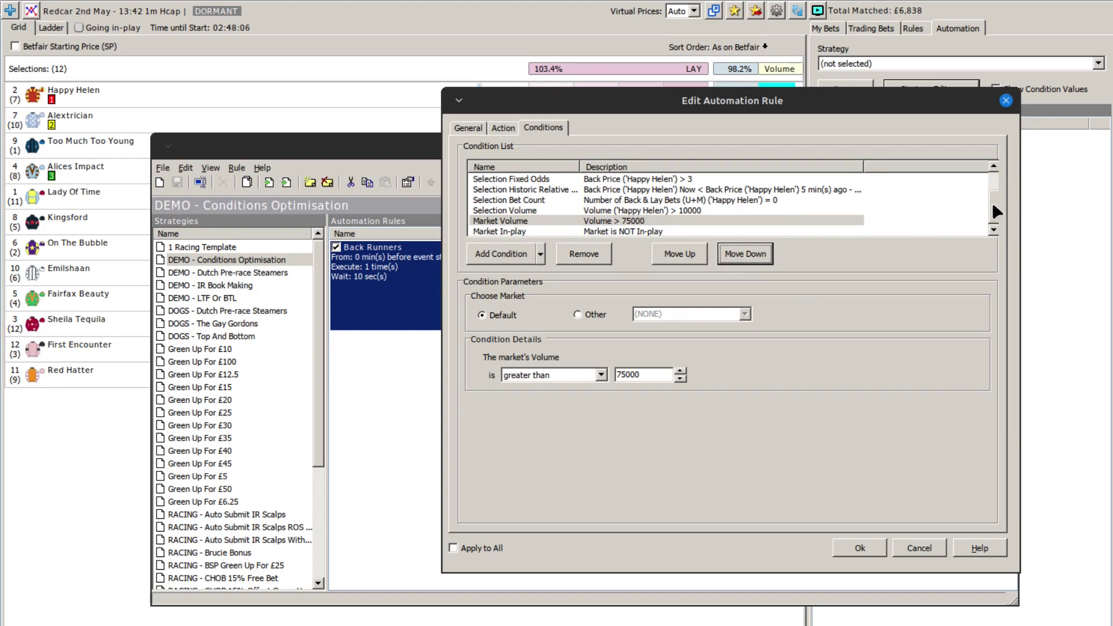
drag(992, 202, 989, 160)
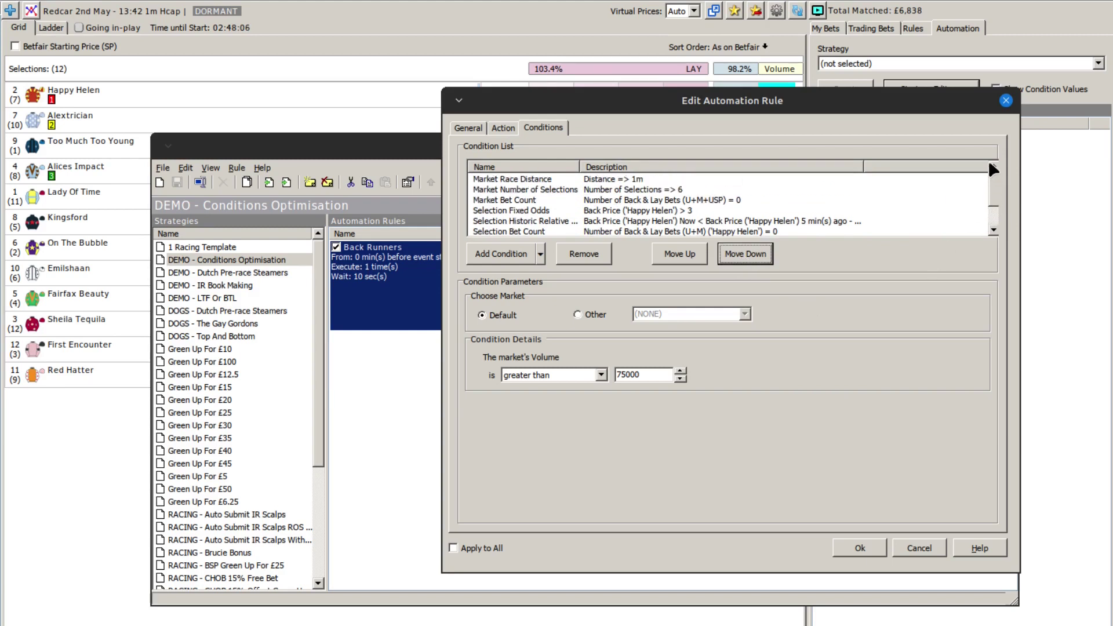
- Review the race distance and number of selections conditions, and move Market Bet Count down to directly above Market Volume
click(597, 181)
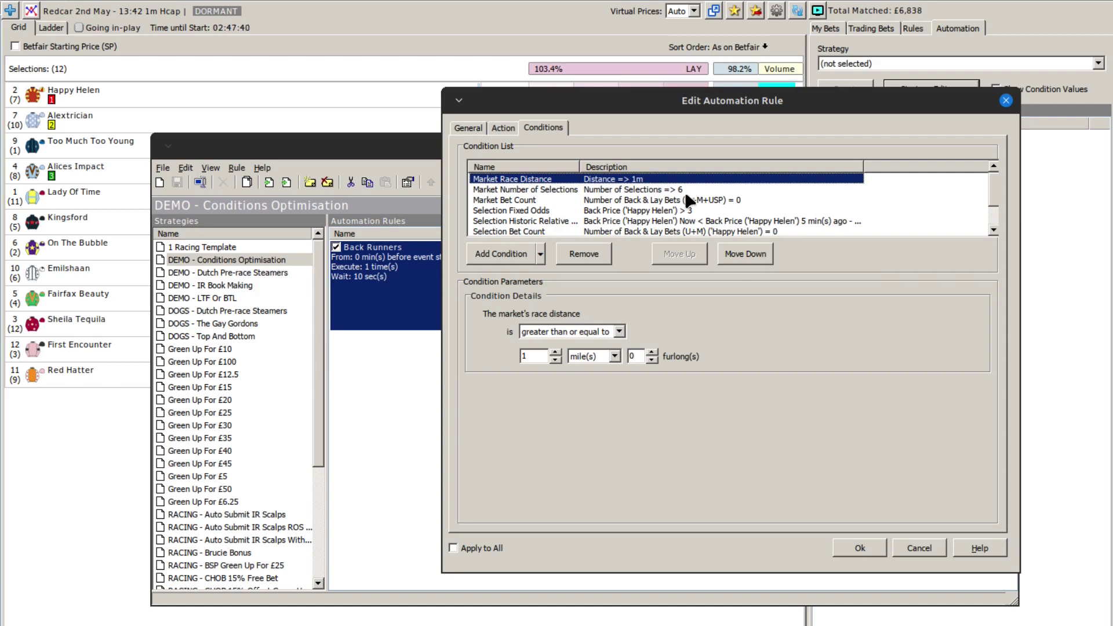
click(606, 189)
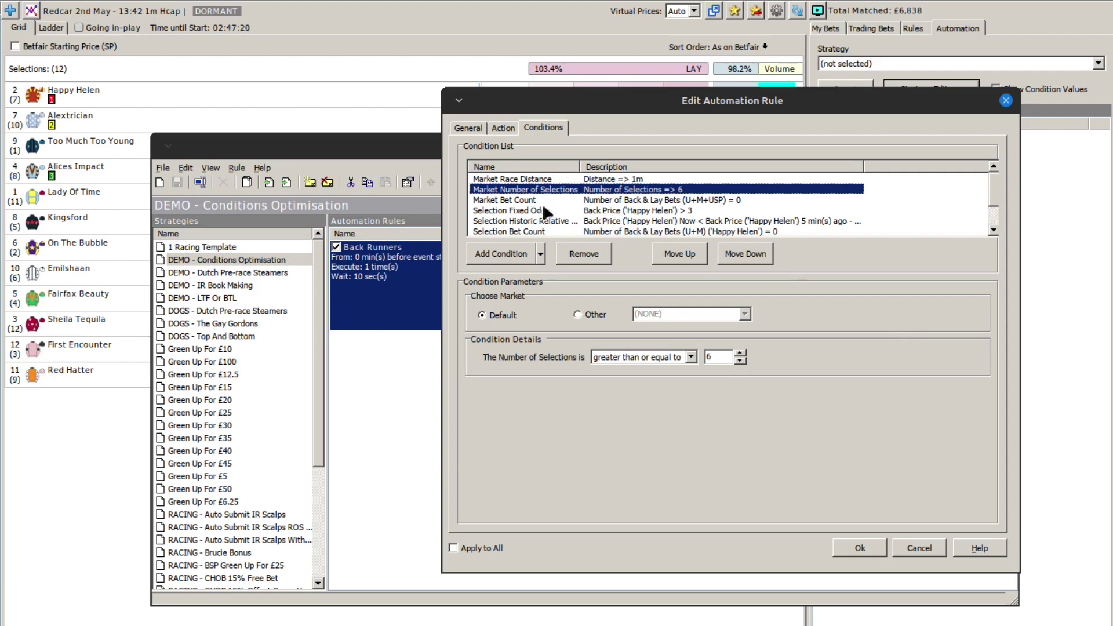
click(637, 200)
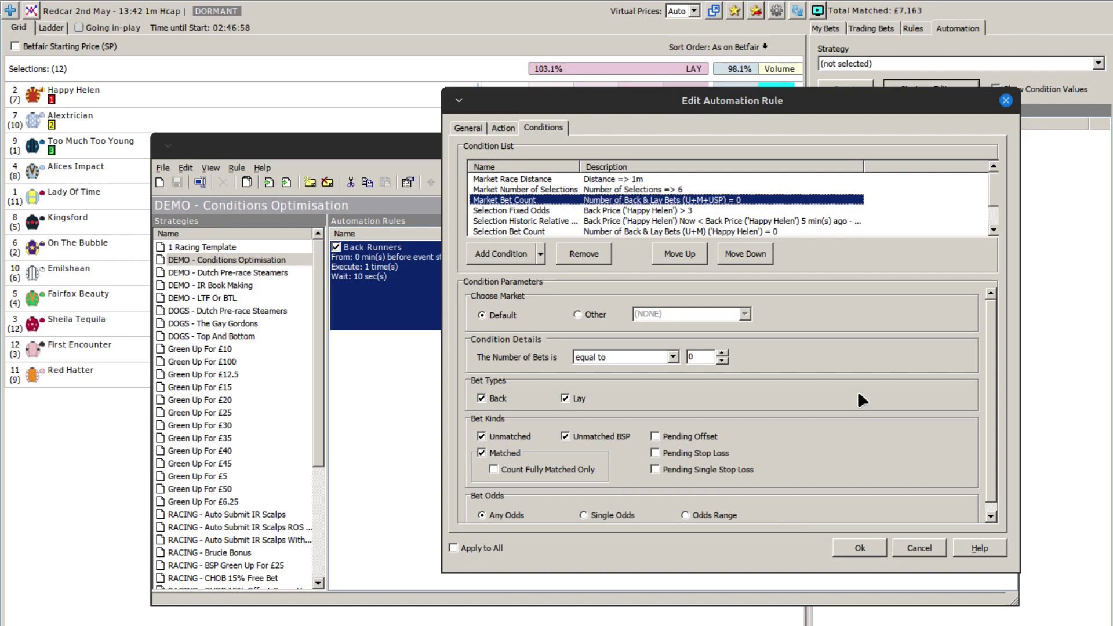
click(737, 254)
click(737, 254)
click(737, 254)
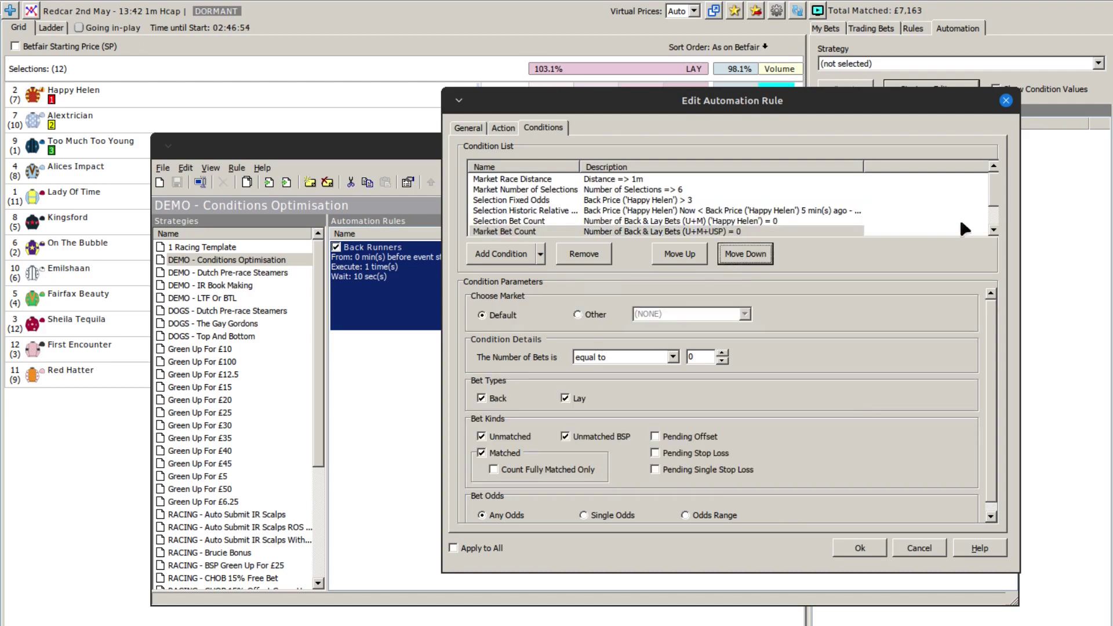
drag(992, 191, 992, 214)
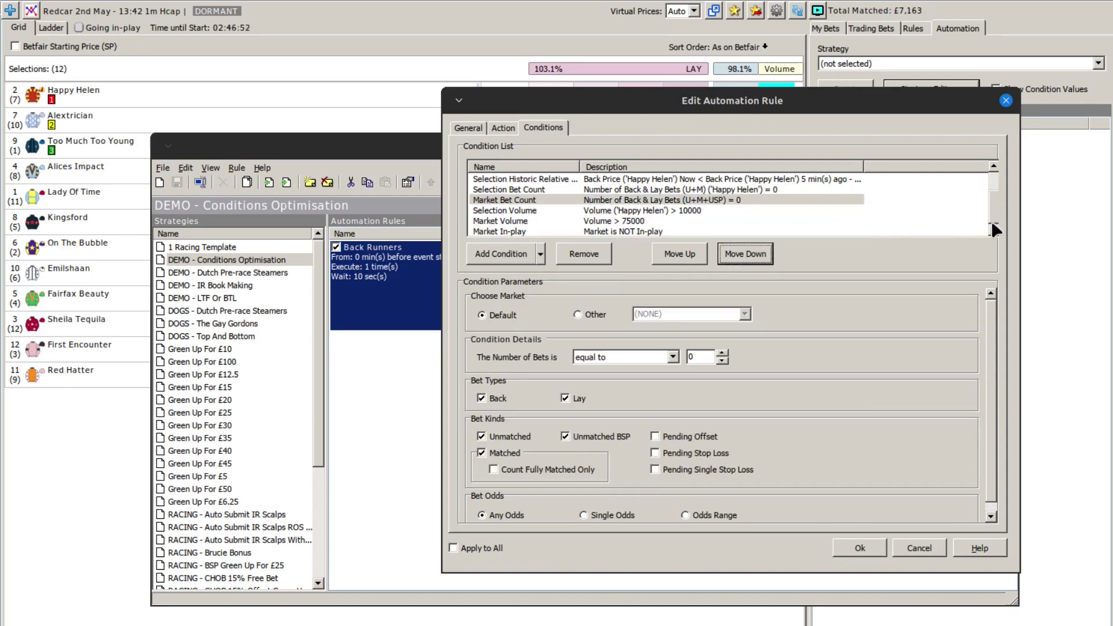
click(739, 252)
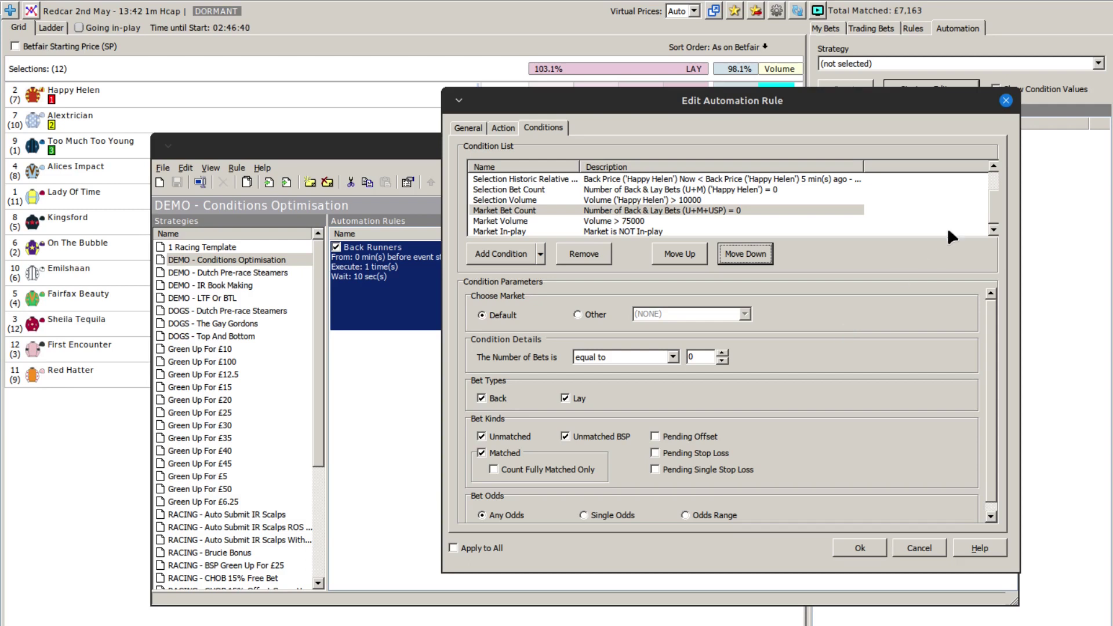
- Move the Selection Historic Relative condition up to the start of the list and accept the rule changes
drag(993, 206, 990, 173)
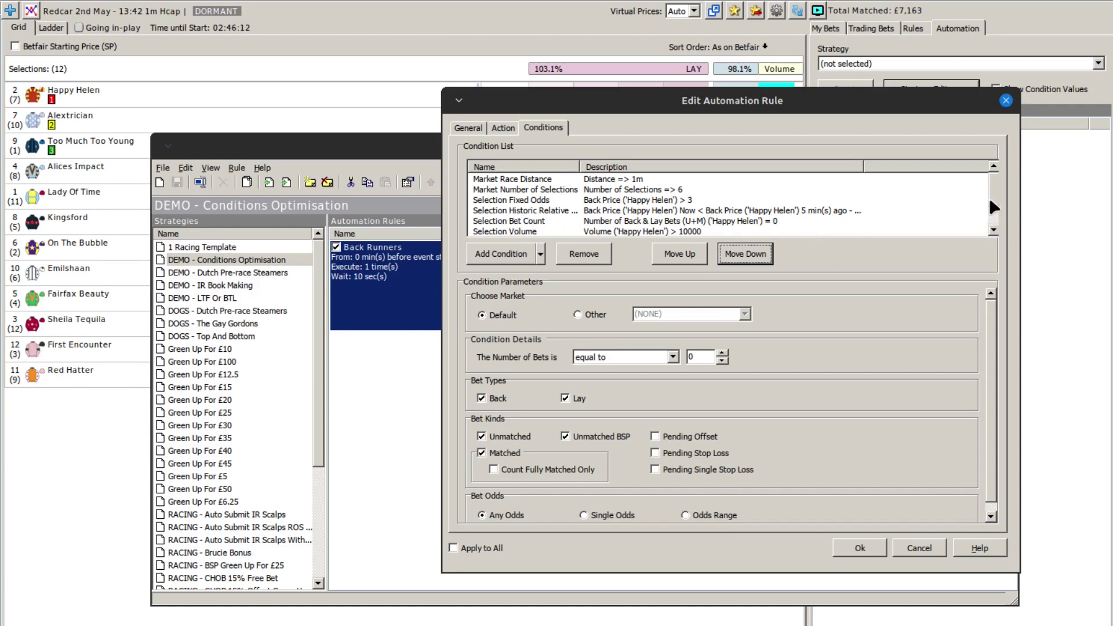
scroll(990, 223, down, 2)
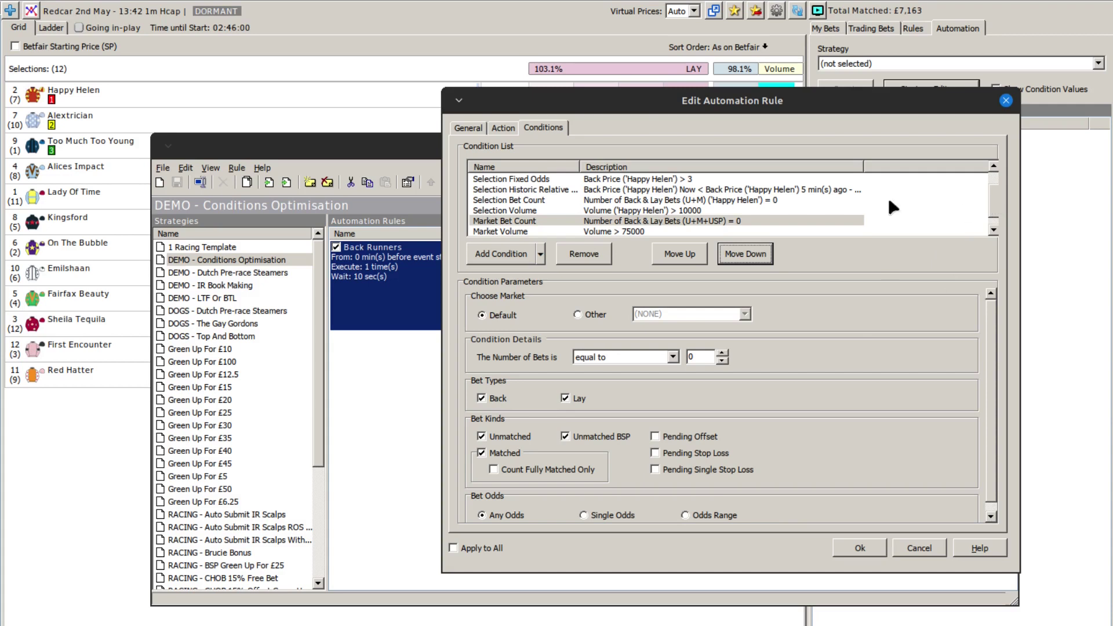
click(772, 193)
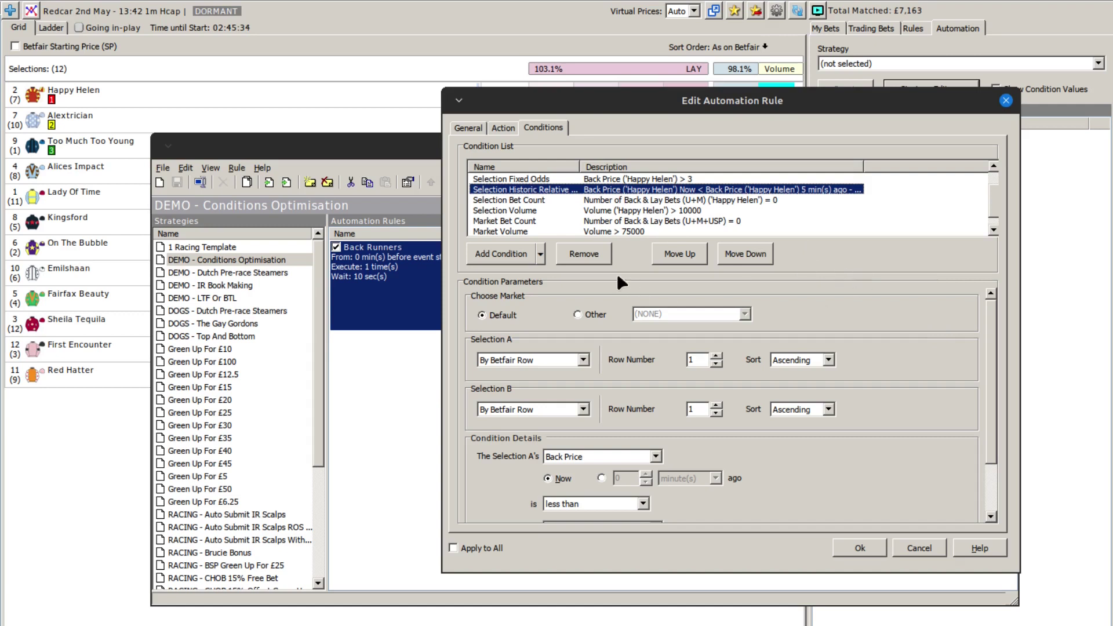
click(687, 253)
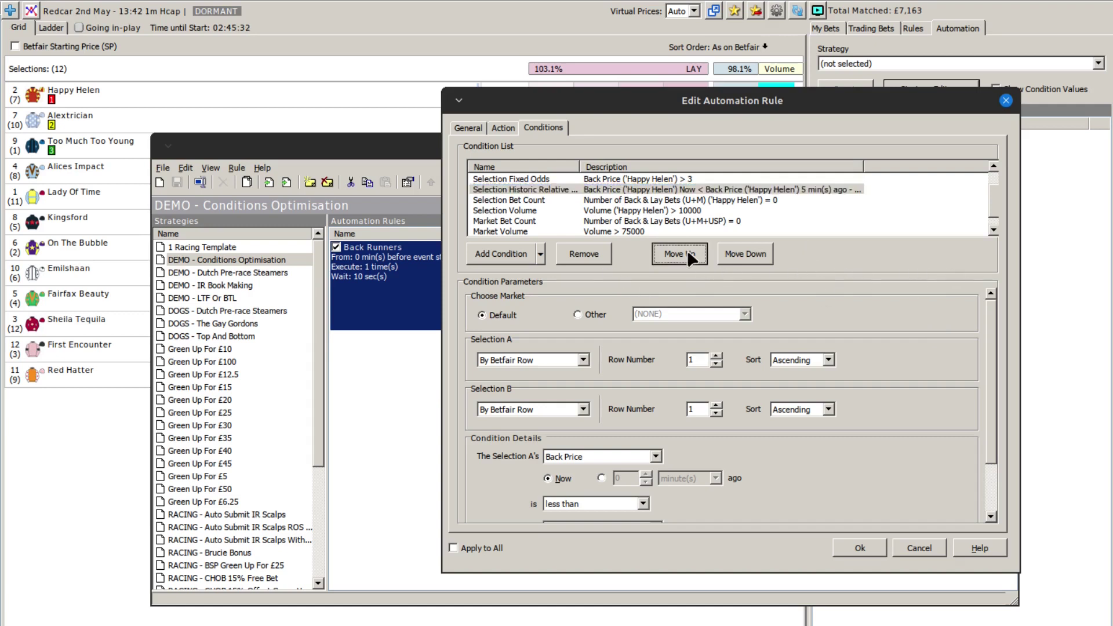
click(687, 253)
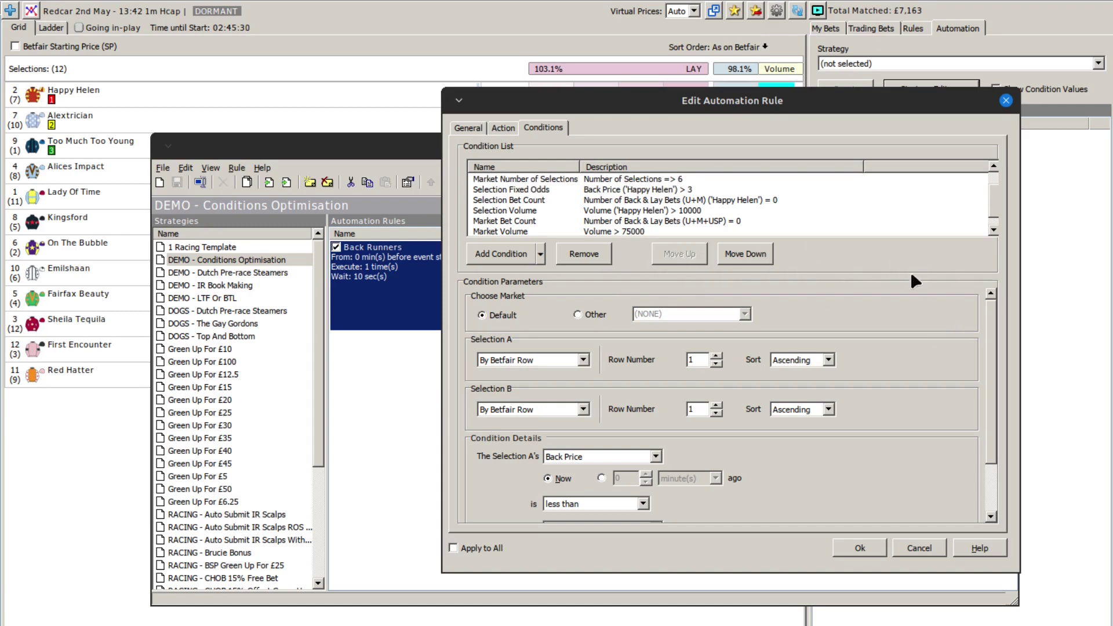
drag(994, 200, 993, 151)
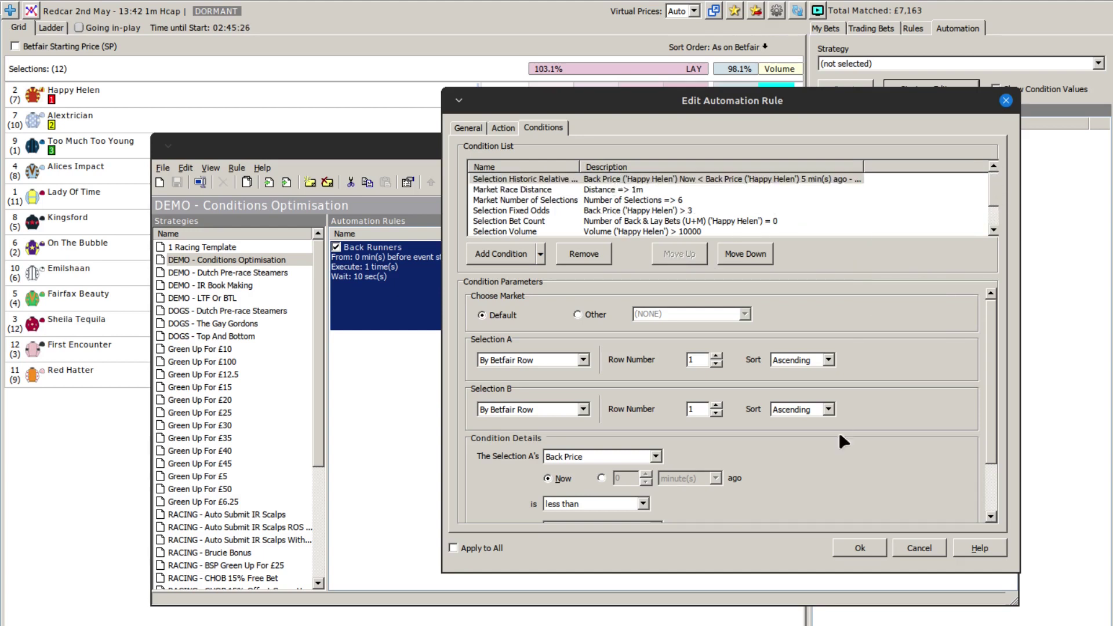
click(852, 547)
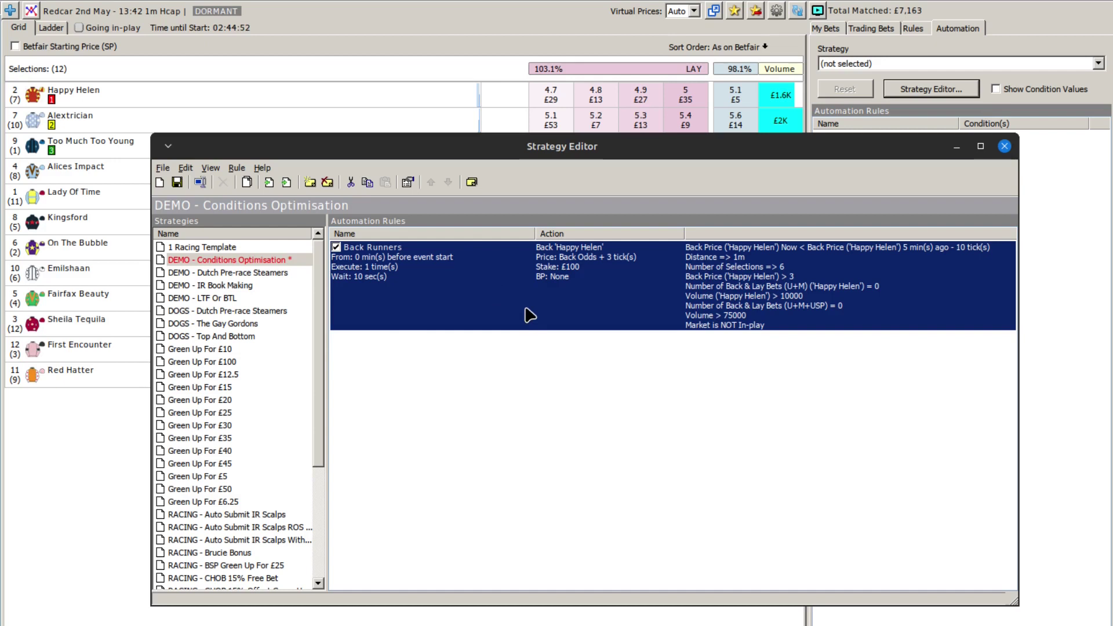
- Reopen the Back Runners rule, enable Apply to All, and set the Place a Bet action's selection to All
double_click(608, 292)
click(454, 547)
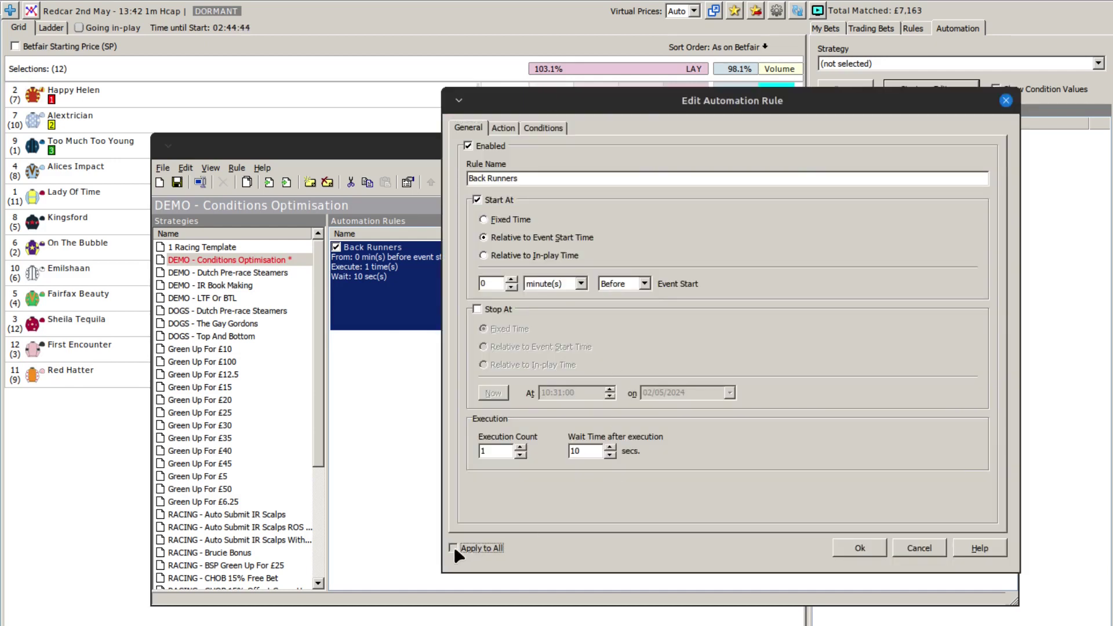
click(510, 127)
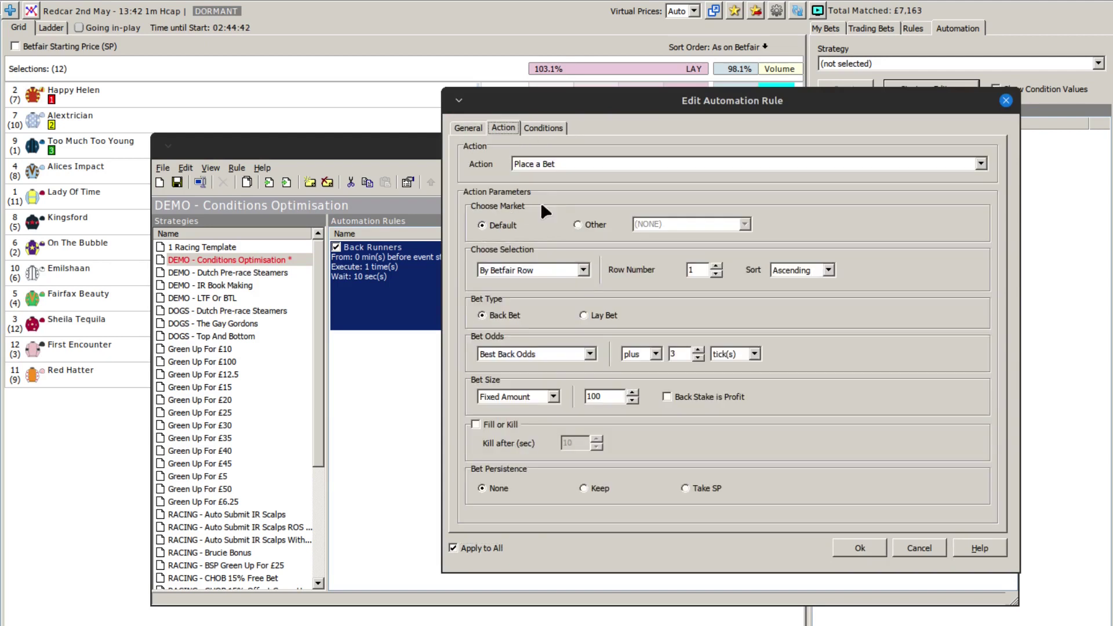
click(533, 270)
click(504, 409)
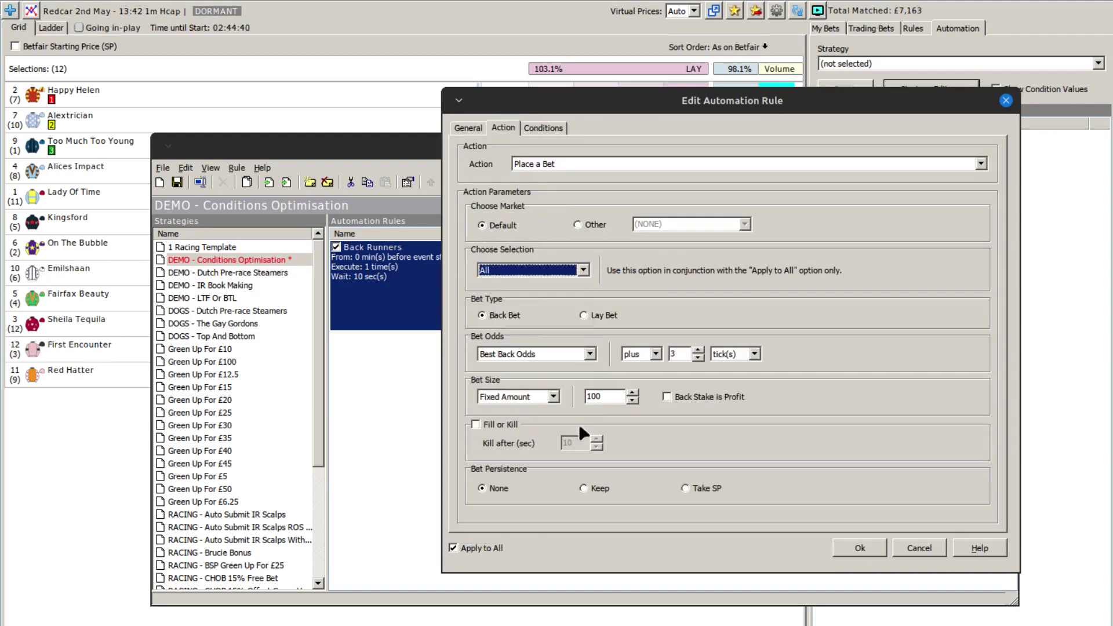
- Set both Selection A and Selection B of the Selection Historic Relative condition to All
click(548, 126)
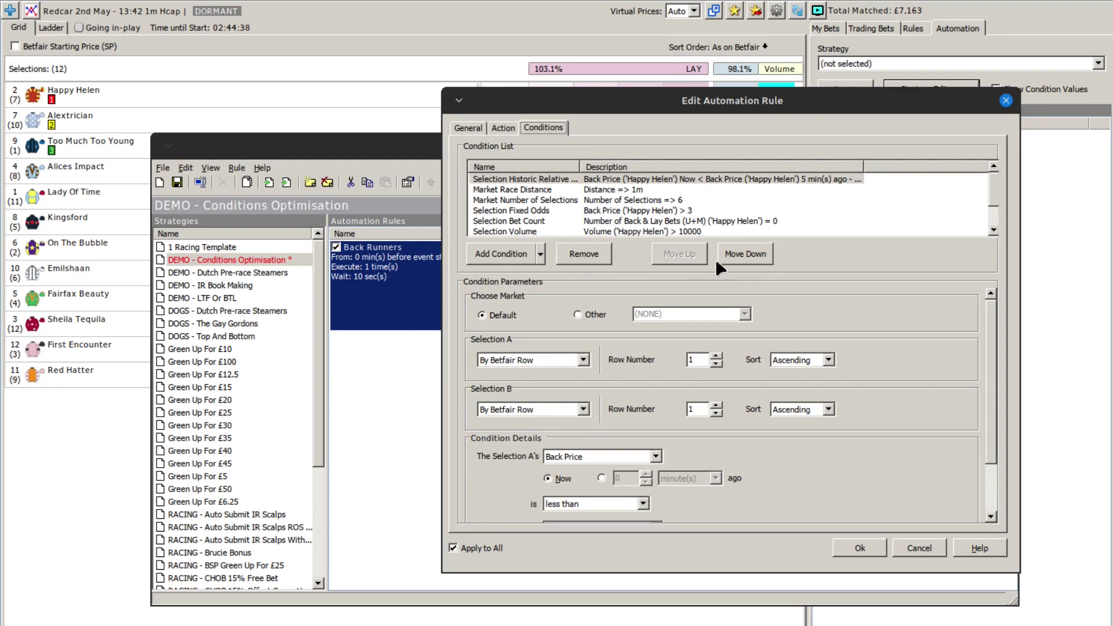
click(706, 180)
click(555, 358)
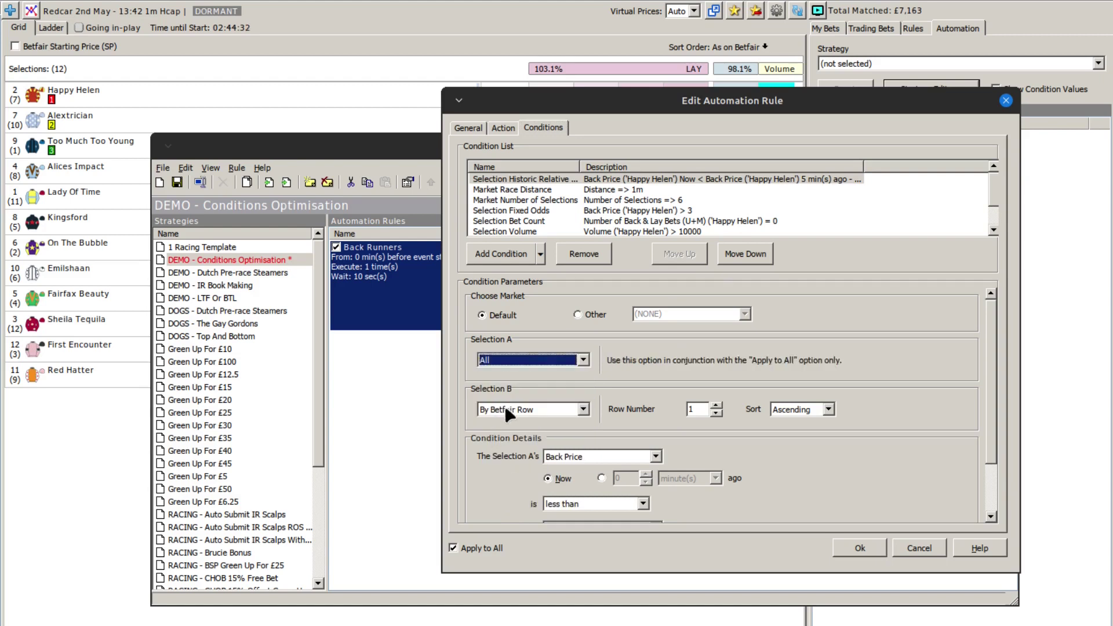
click(505, 405)
click(511, 555)
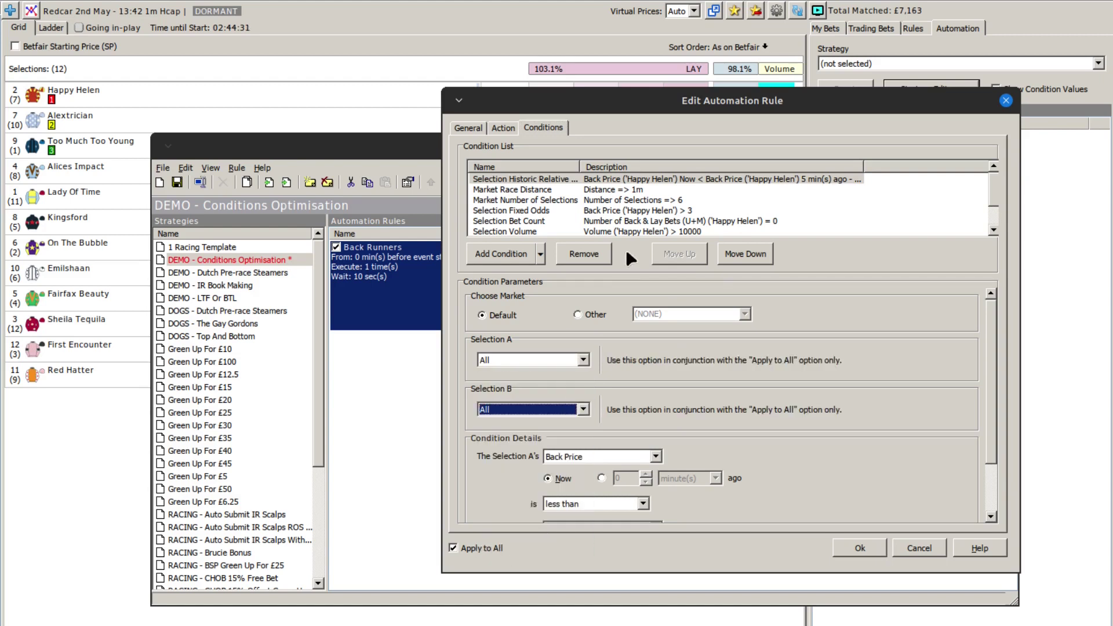
- Set the selection of the Selection Bet Count condition to All
click(628, 215)
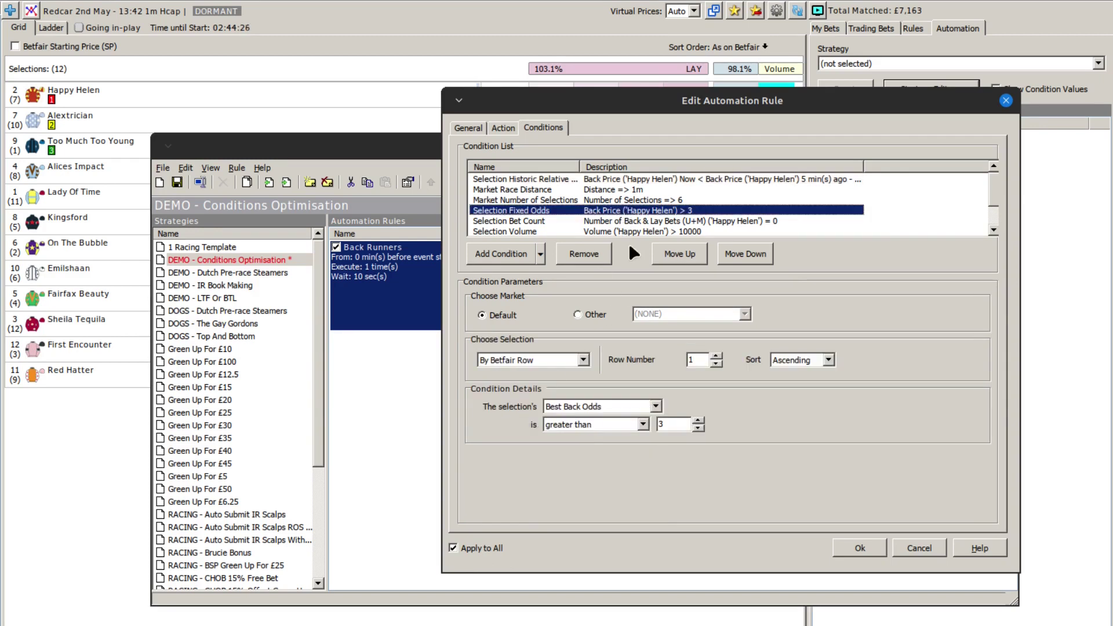
drag(992, 178, 992, 200)
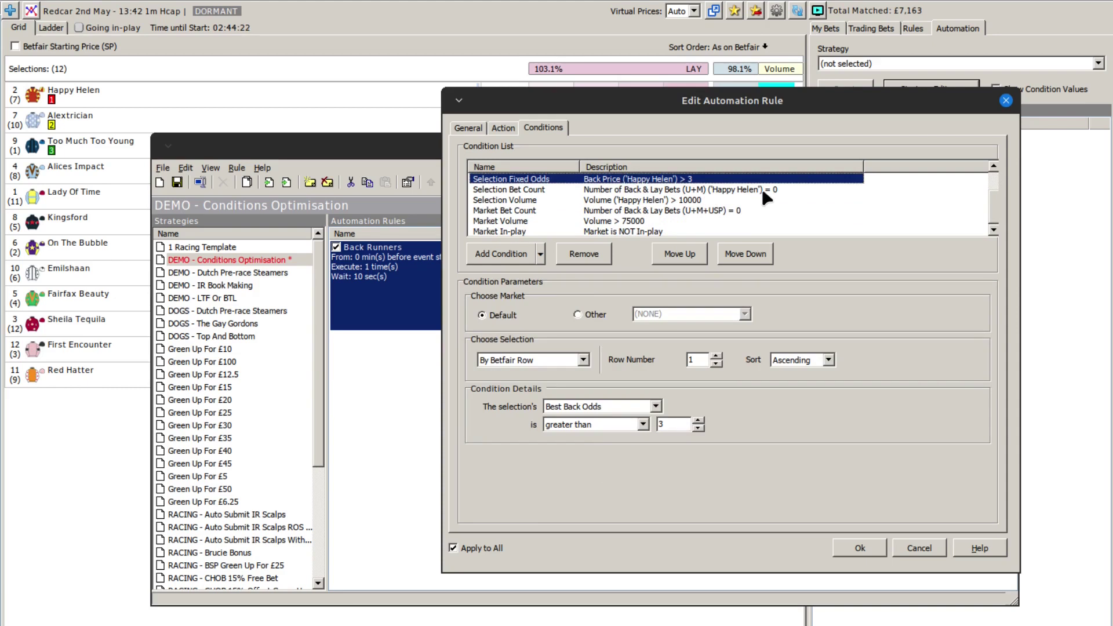
click(603, 190)
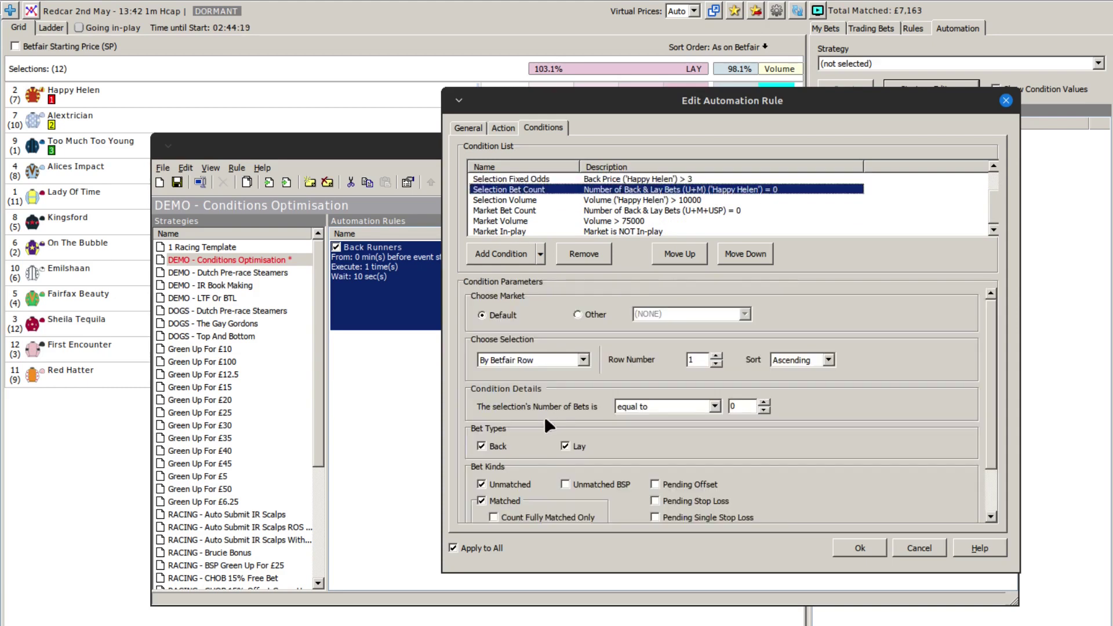
click(531, 357)
click(510, 509)
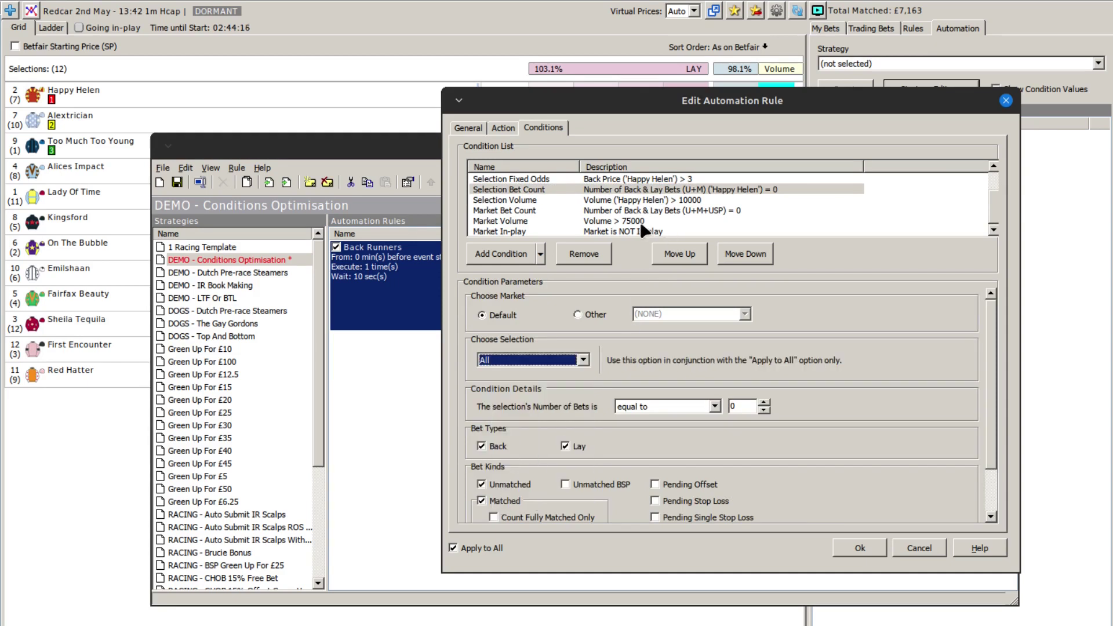
- Set the selection of the Selection Volume condition to All and accept the changes to the Back Runners rule
click(672, 212)
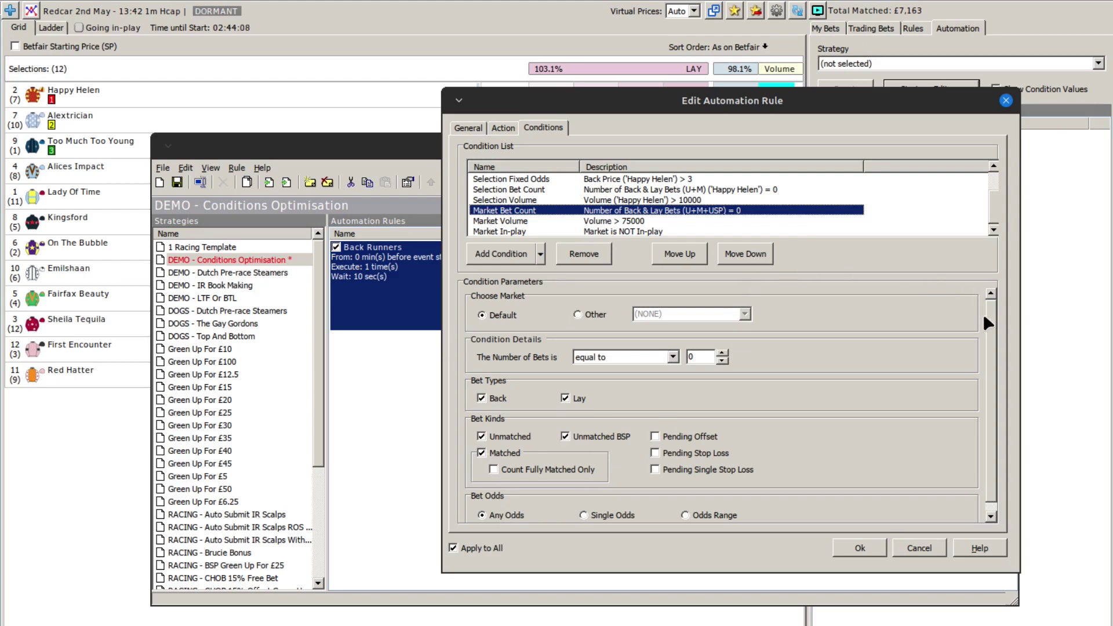
drag(992, 197, 597, 240)
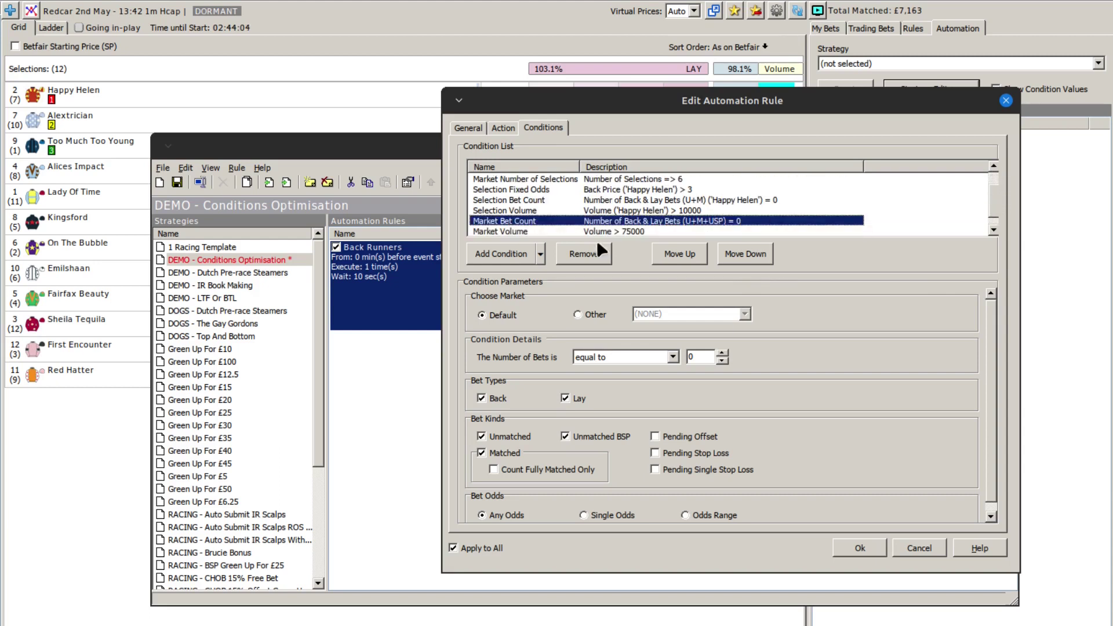
click(608, 211)
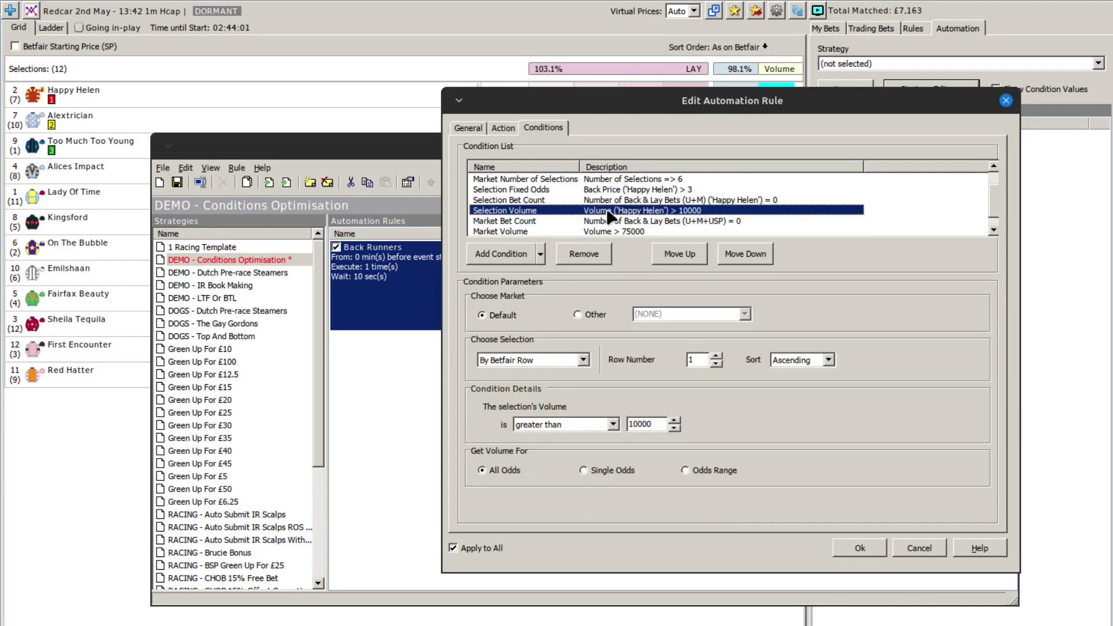
click(582, 359)
click(510, 501)
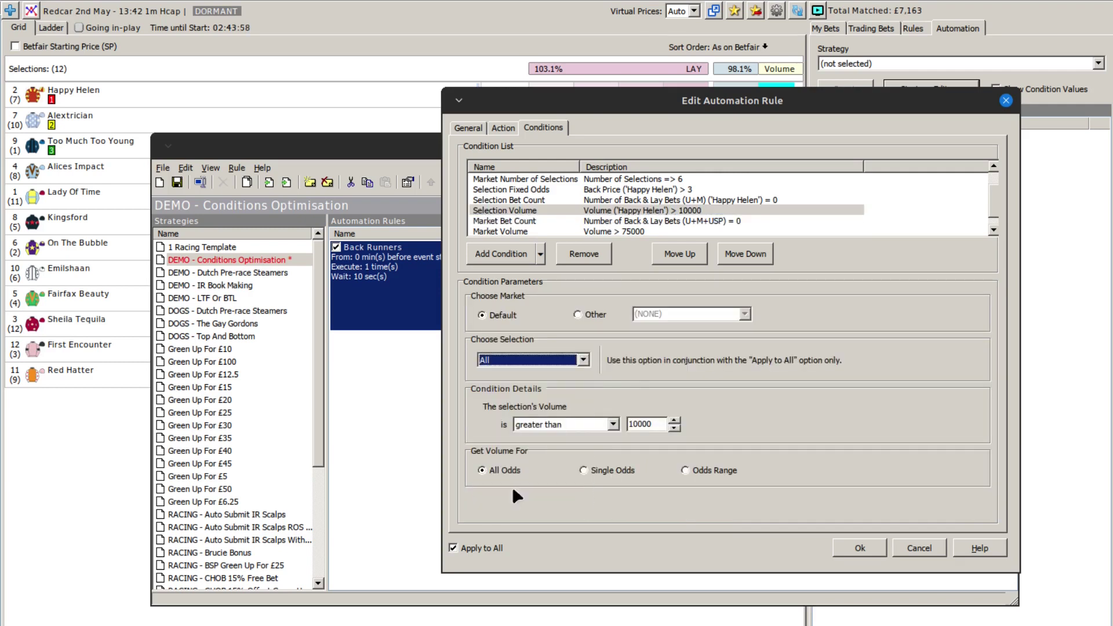
click(860, 548)
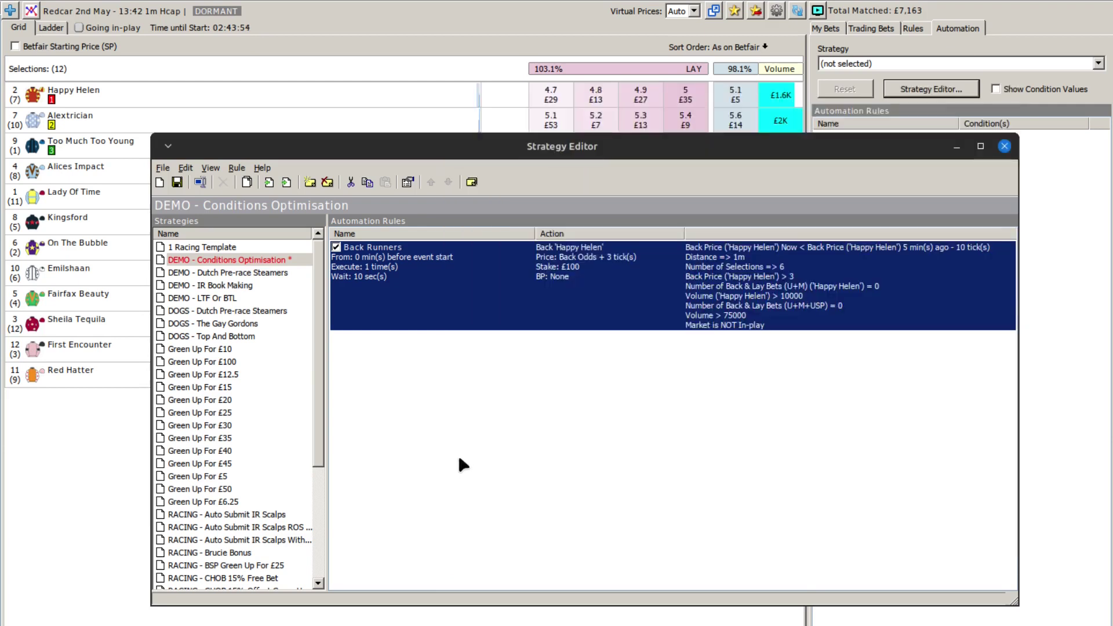
- Save the edited strategy, close its editor, and apply the DEMO - Conditions Optimisation strategy to the market
click(457, 454)
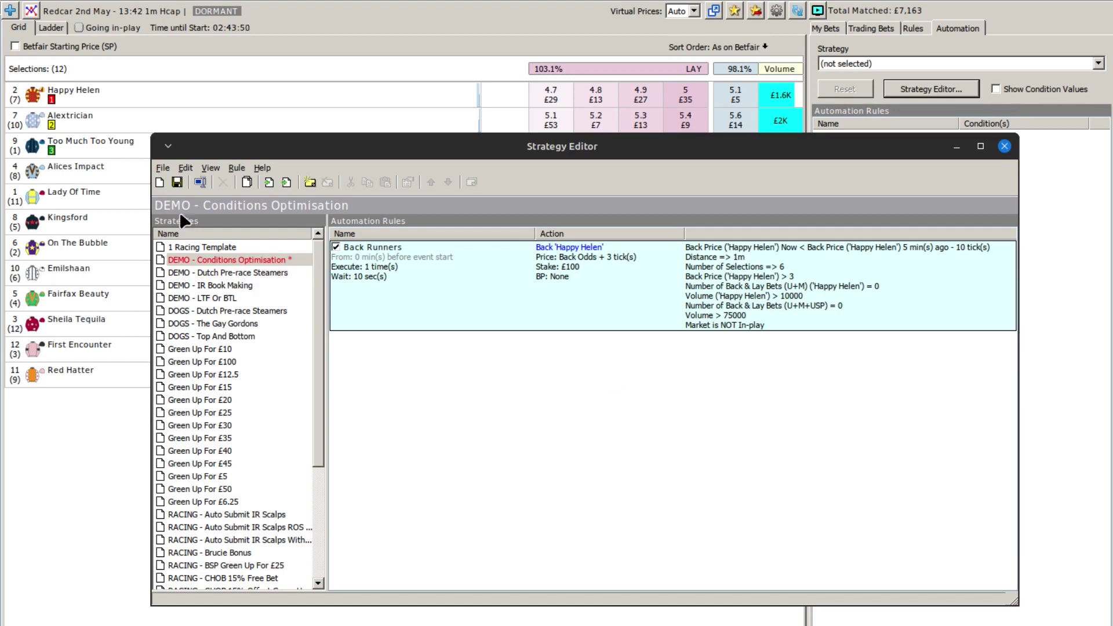
click(176, 182)
click(1004, 146)
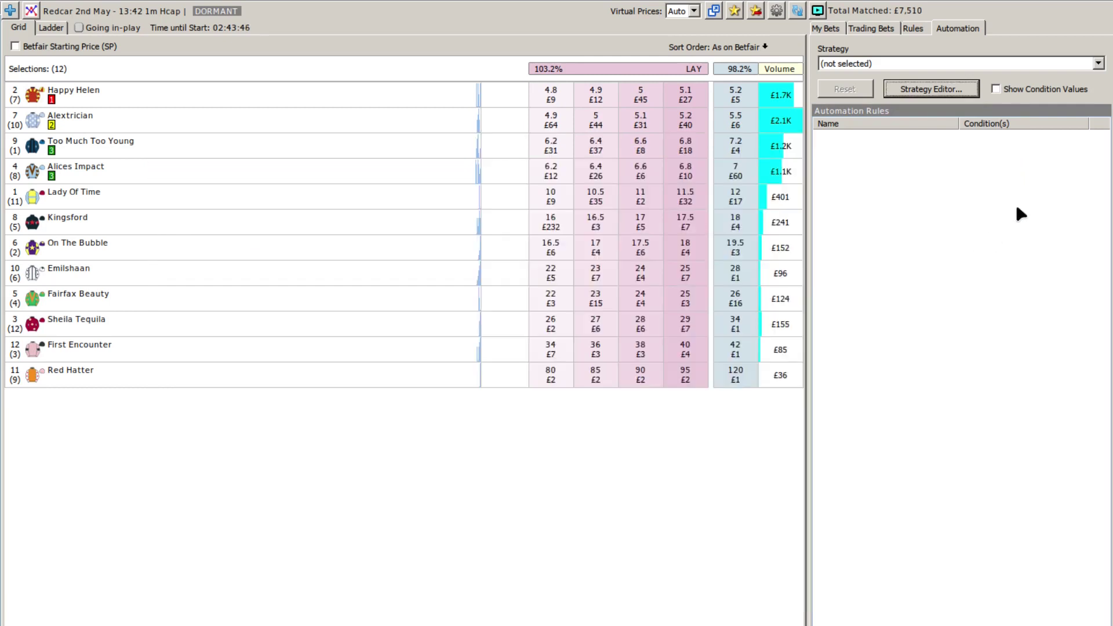
click(911, 62)
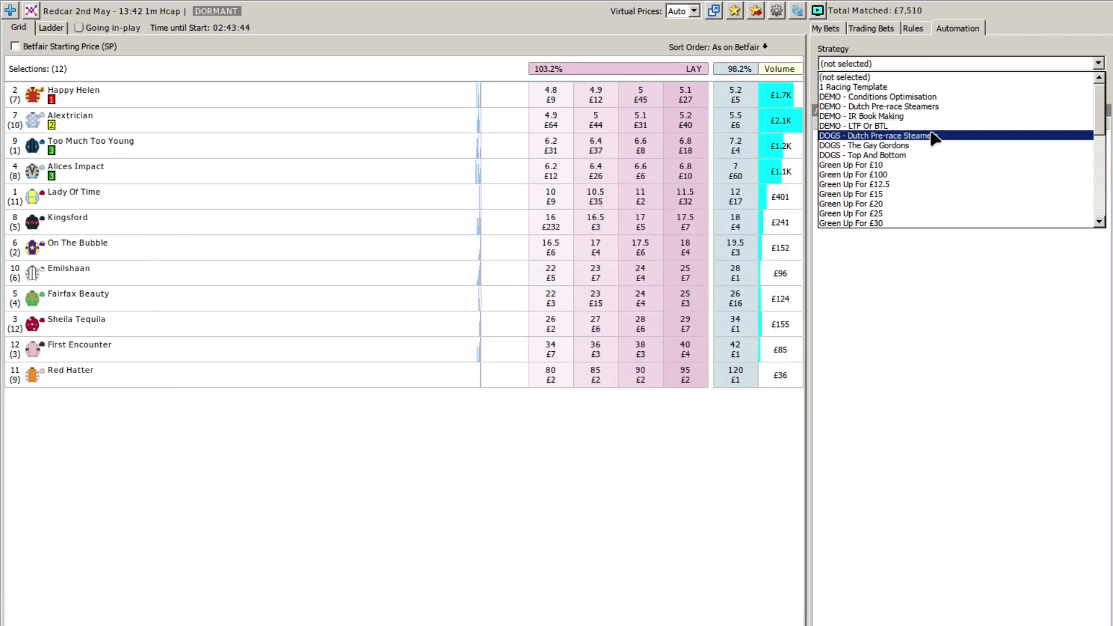
click(884, 96)
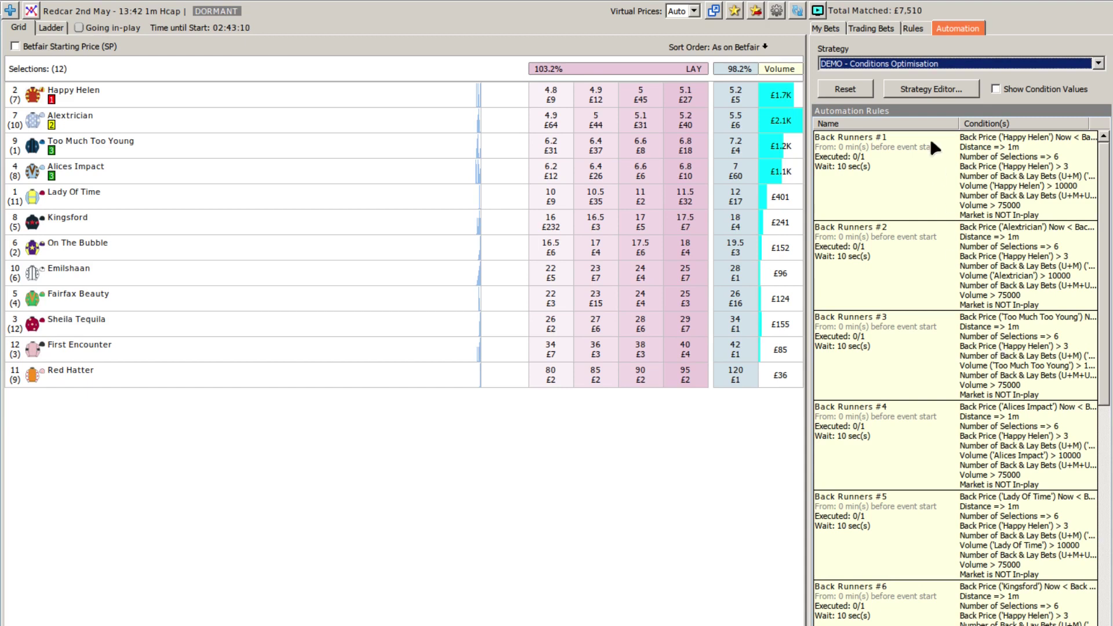
- Add a rule named Check Global Conditions to the strategy, starting 0 minutes before the event start time
click(920, 88)
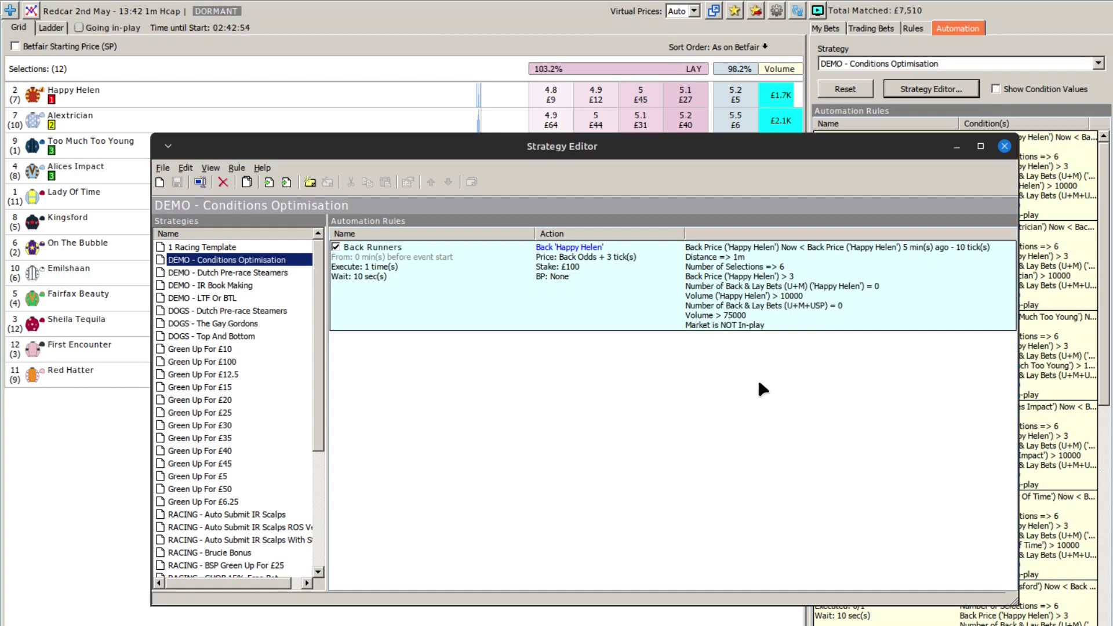
right_click(618, 357)
click(596, 364)
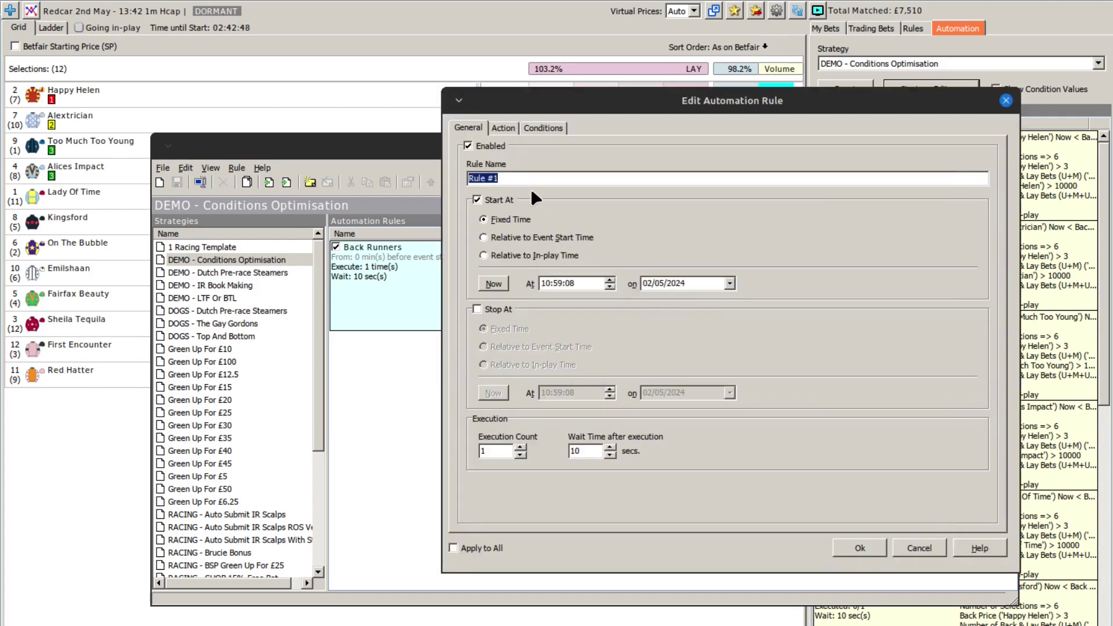
text(Check)
click(483, 237)
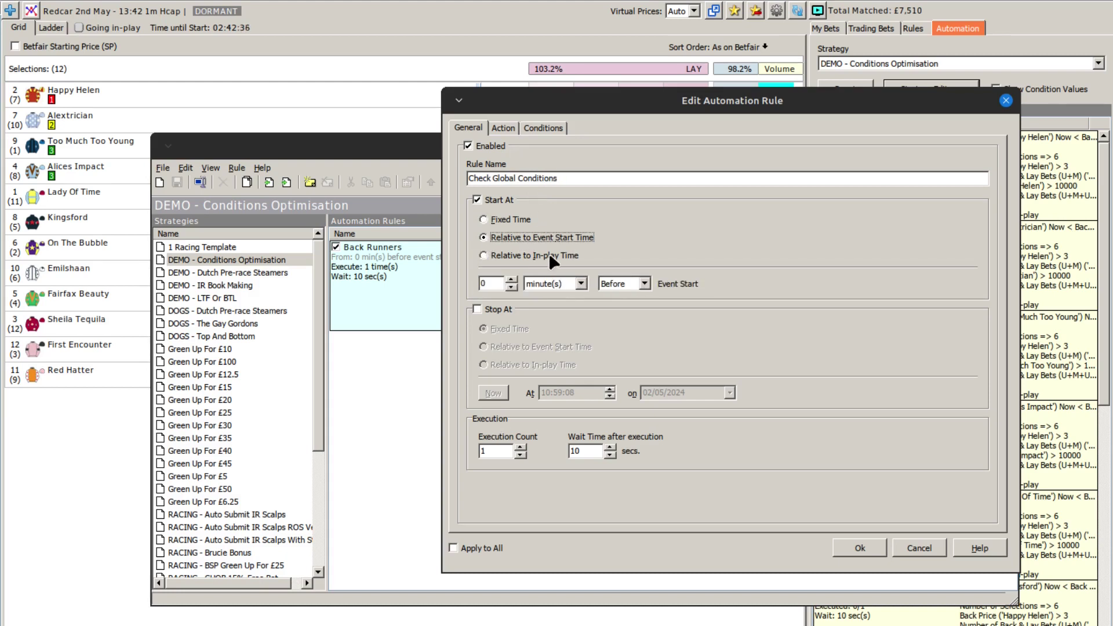
- Set the action of the Check Global Conditions rule to Dummy
click(503, 128)
click(566, 163)
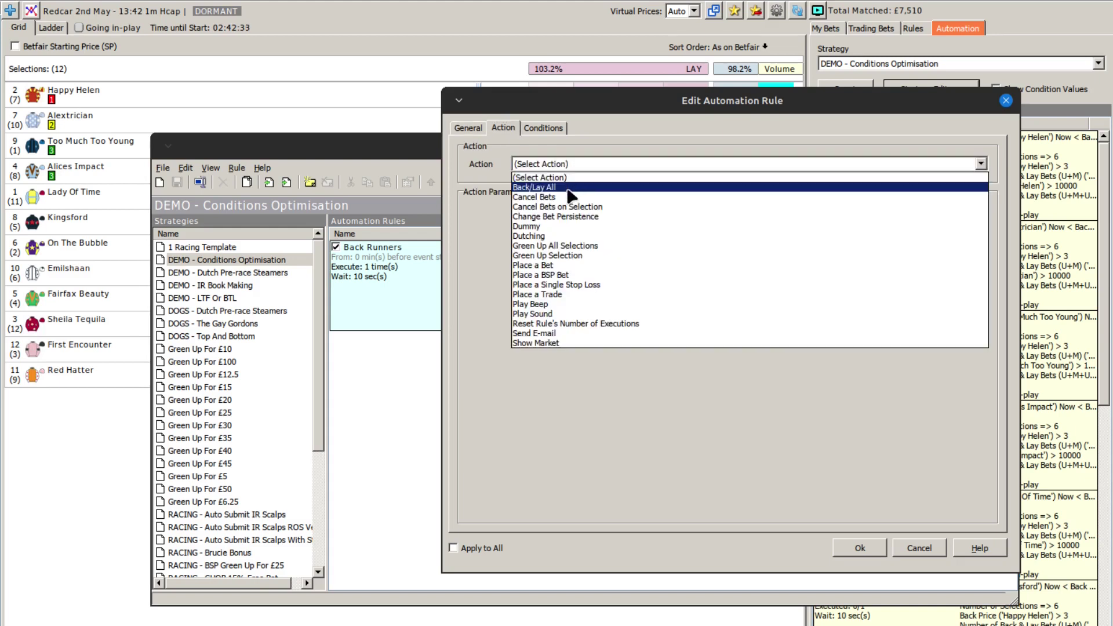
click(559, 225)
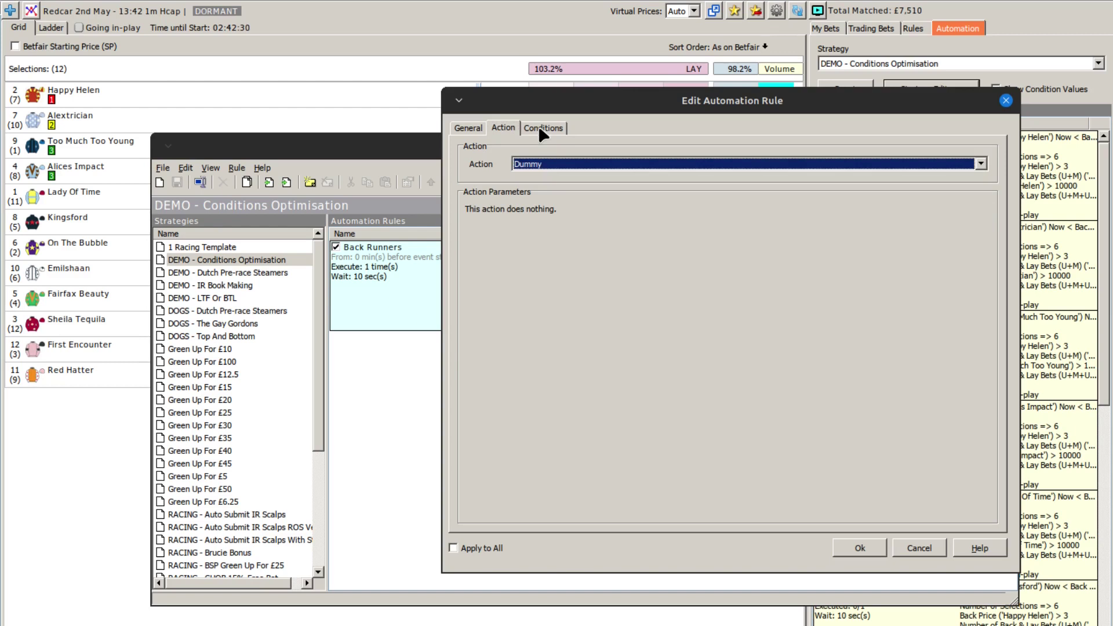
- Add a Market In-play condition to the new rule, requiring that the market is NOT In-play
click(542, 130)
drag(699, 94, 344, 145)
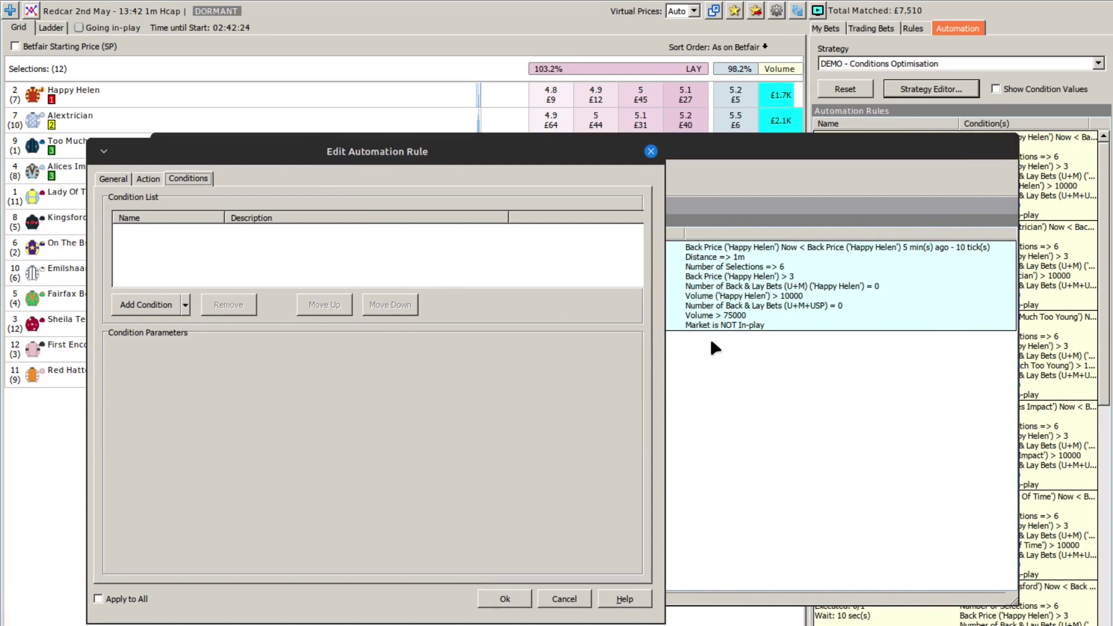
click(185, 304)
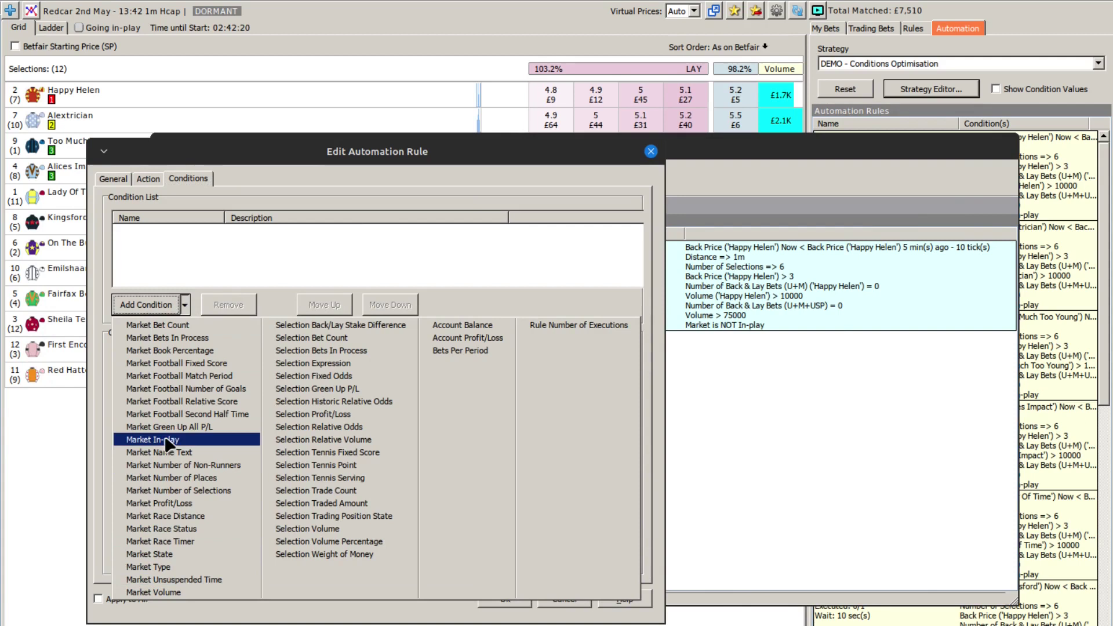
click(168, 442)
click(197, 433)
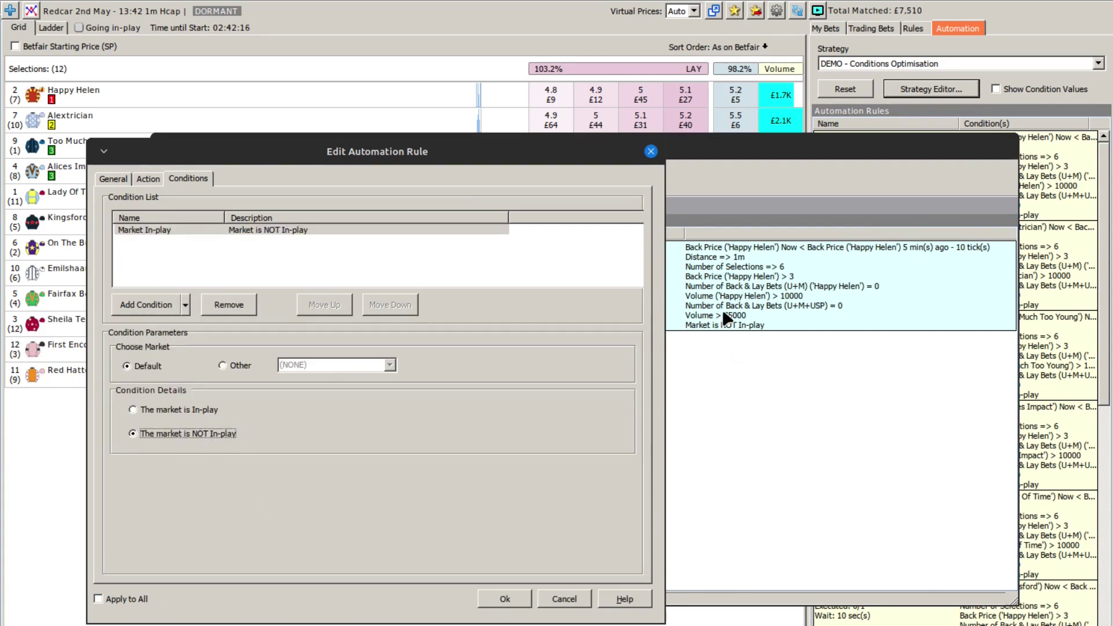
- Add a Market Volume condition greater than 75000 and a Market Race Distance condition of at least 1 mile
click(185, 304)
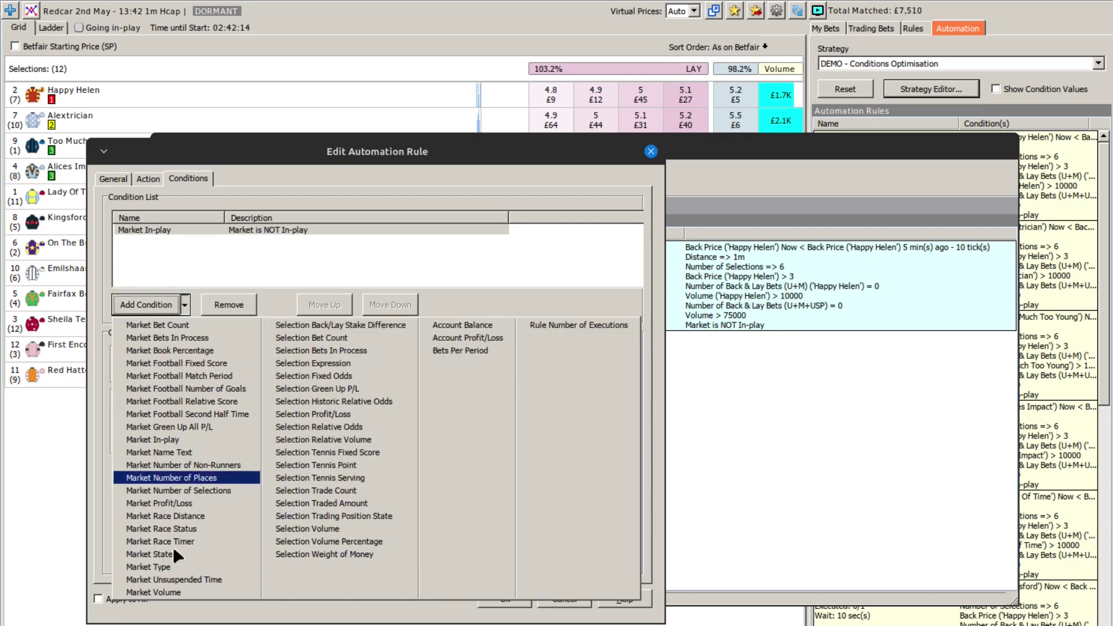
click(174, 596)
double_click(297, 426)
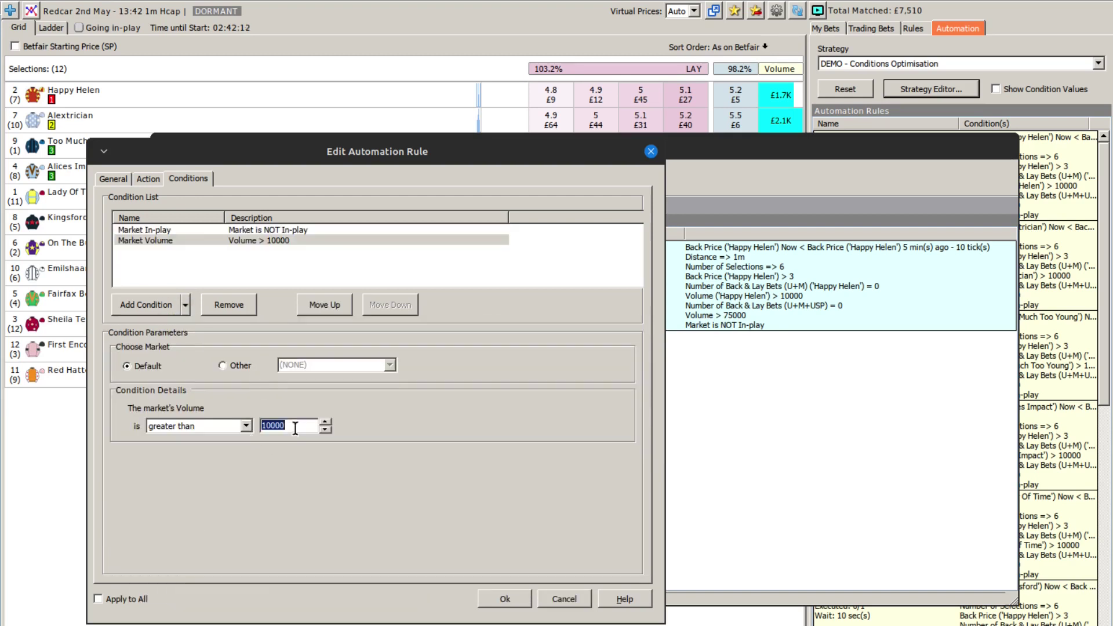
text(75000)
click(183, 304)
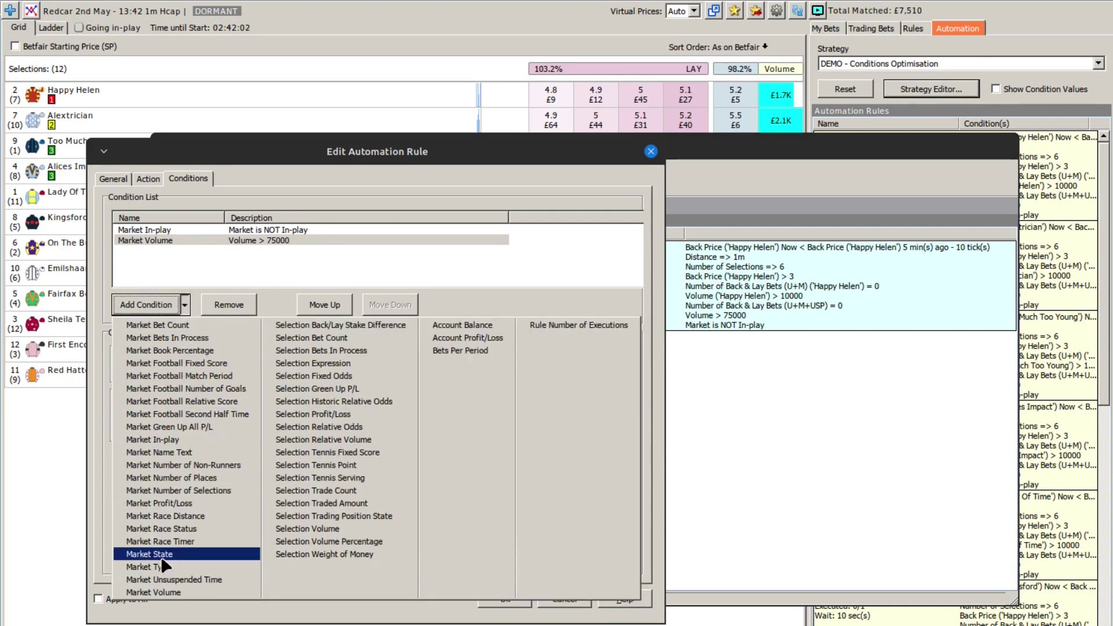
click(166, 516)
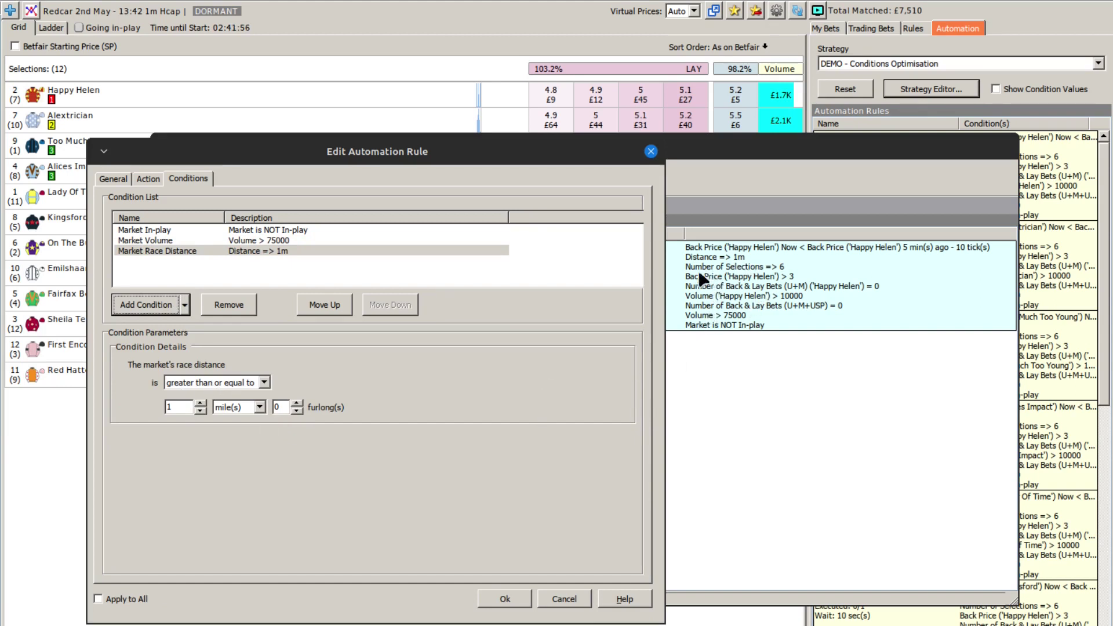
- Add a Market Number of Selections condition set to greater than or equal to 6
click(185, 306)
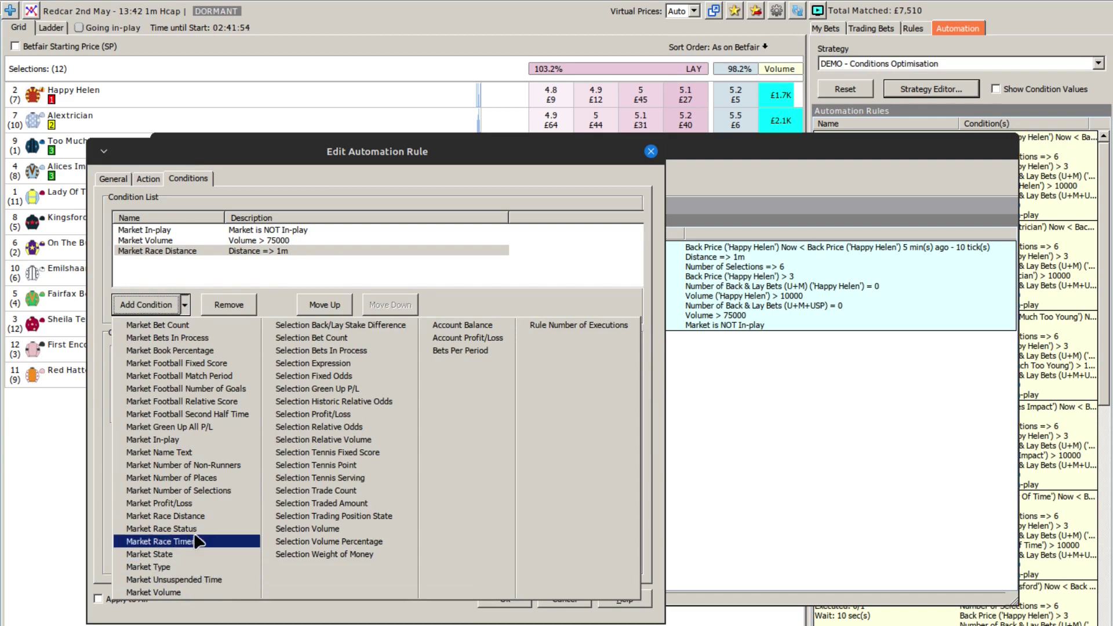
click(233, 490)
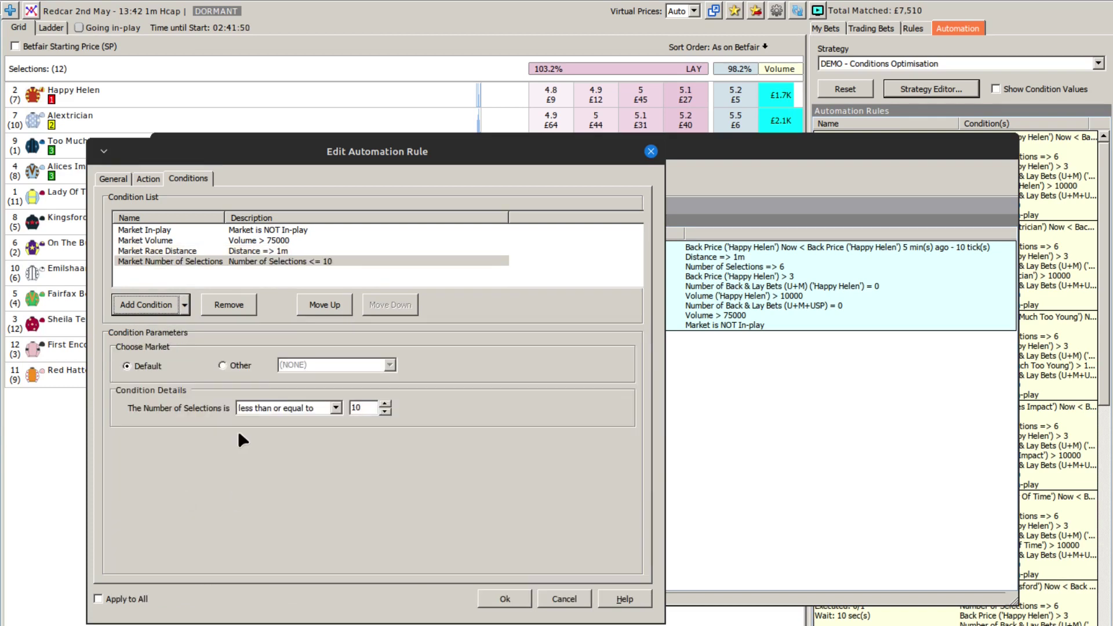
click(284, 409)
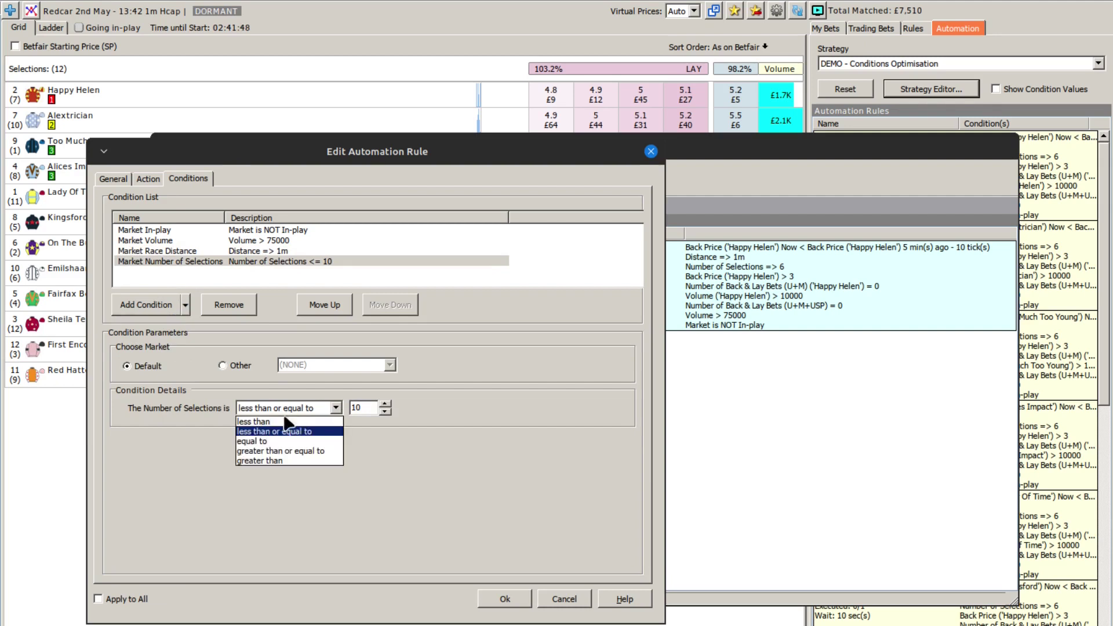
click(274, 453)
double_click(361, 407)
text(6)
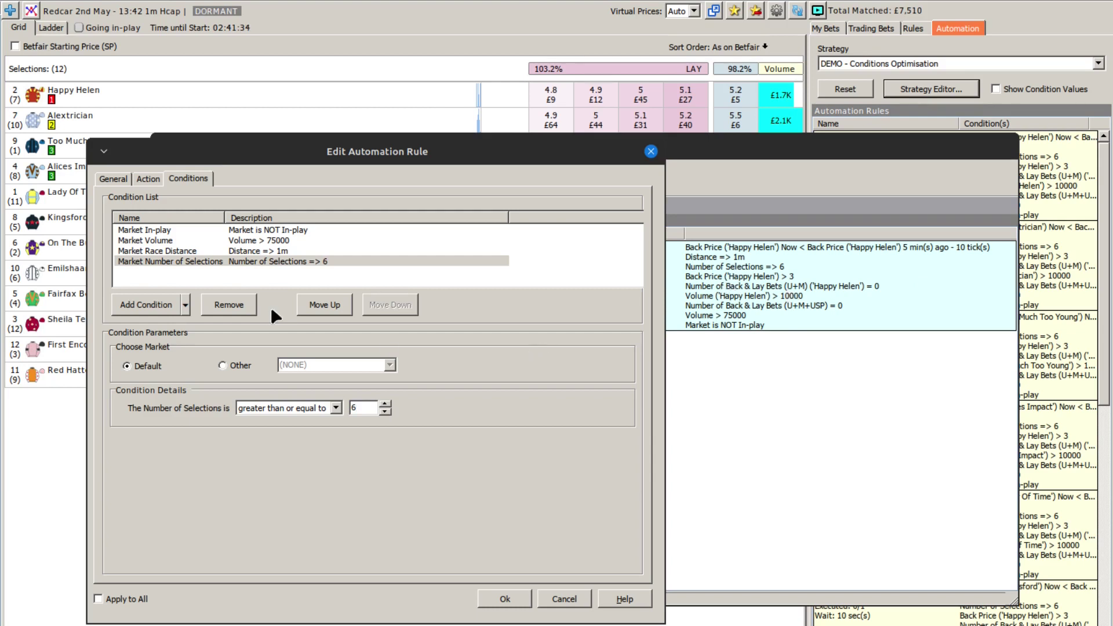
- Add a Selection Fixed Odds condition requiring the best back odds of Betfair row 1 to be greater than 3
click(185, 304)
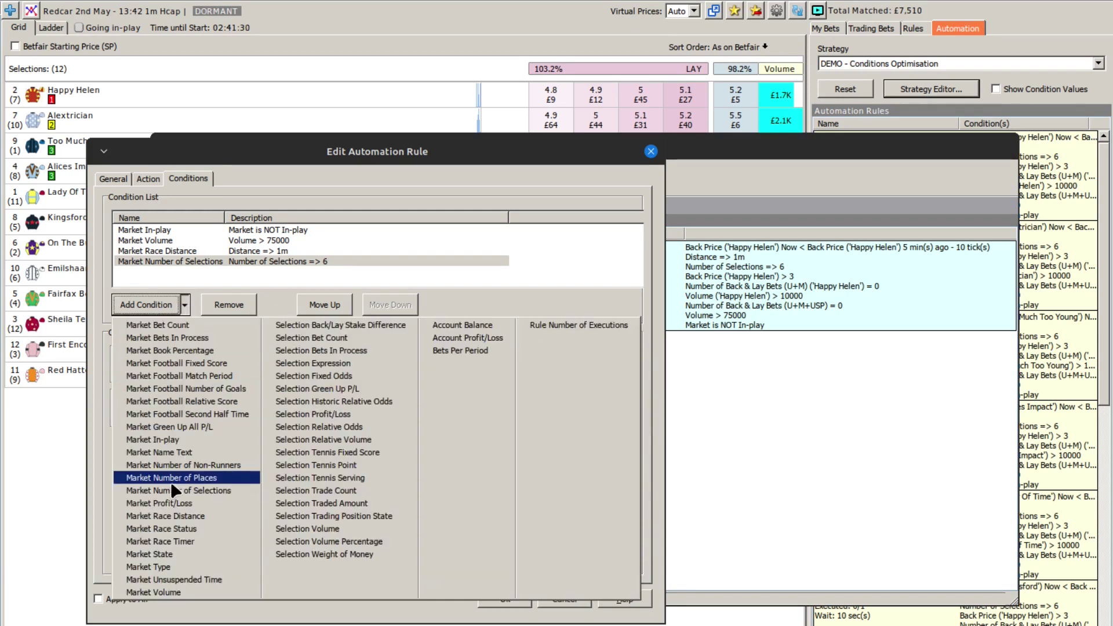
click(317, 377)
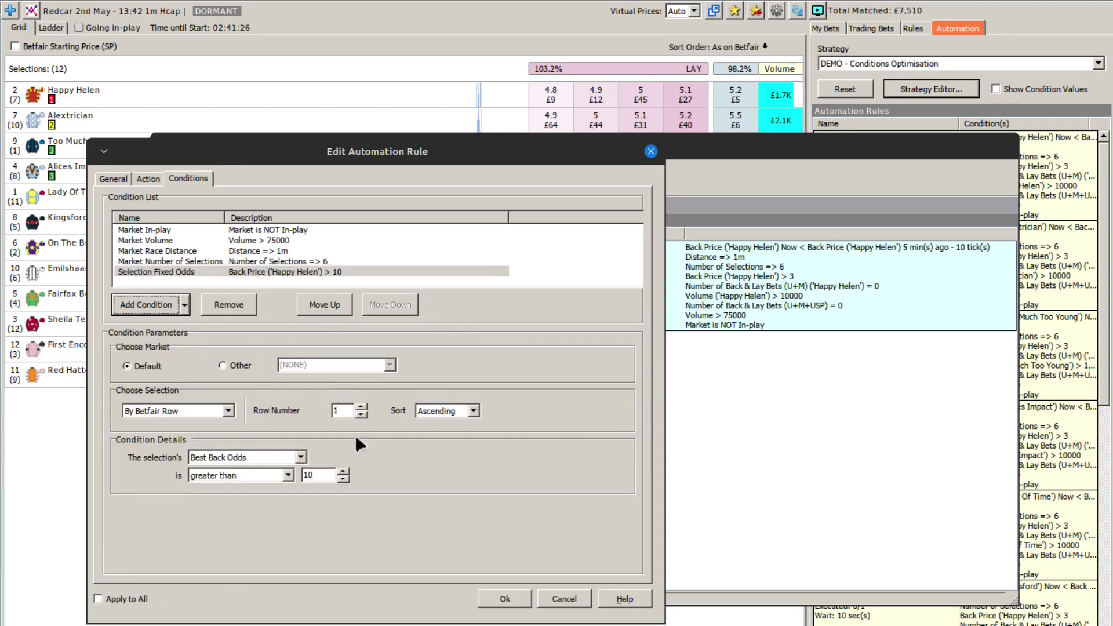
click(316, 475)
text(3)
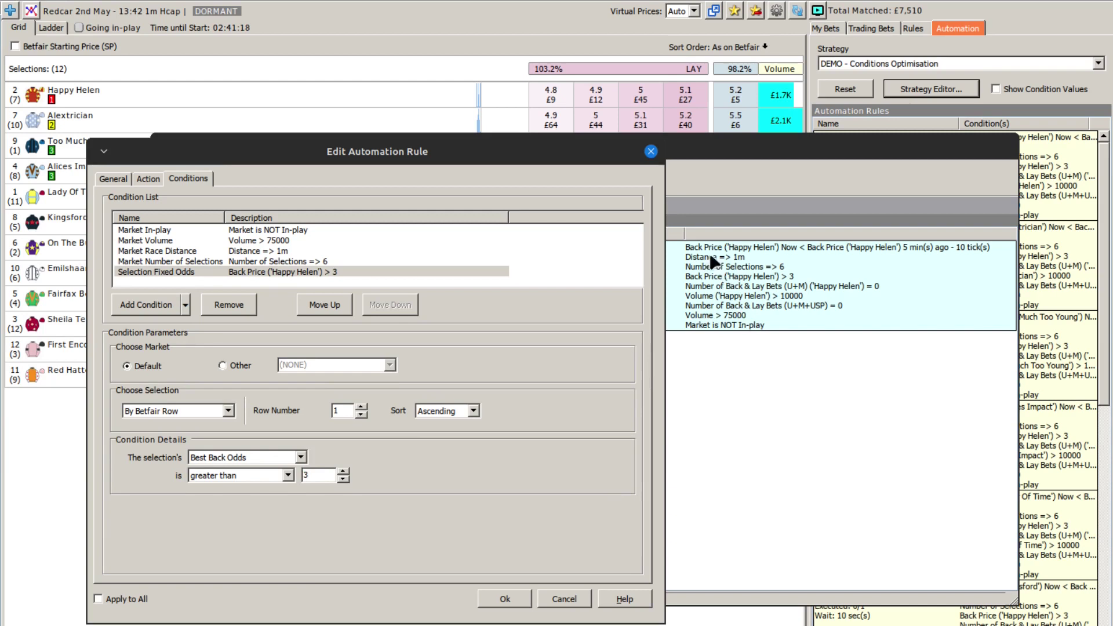
- Accept the Check Global Conditions rule and move it above the Back Runners rule
click(496, 600)
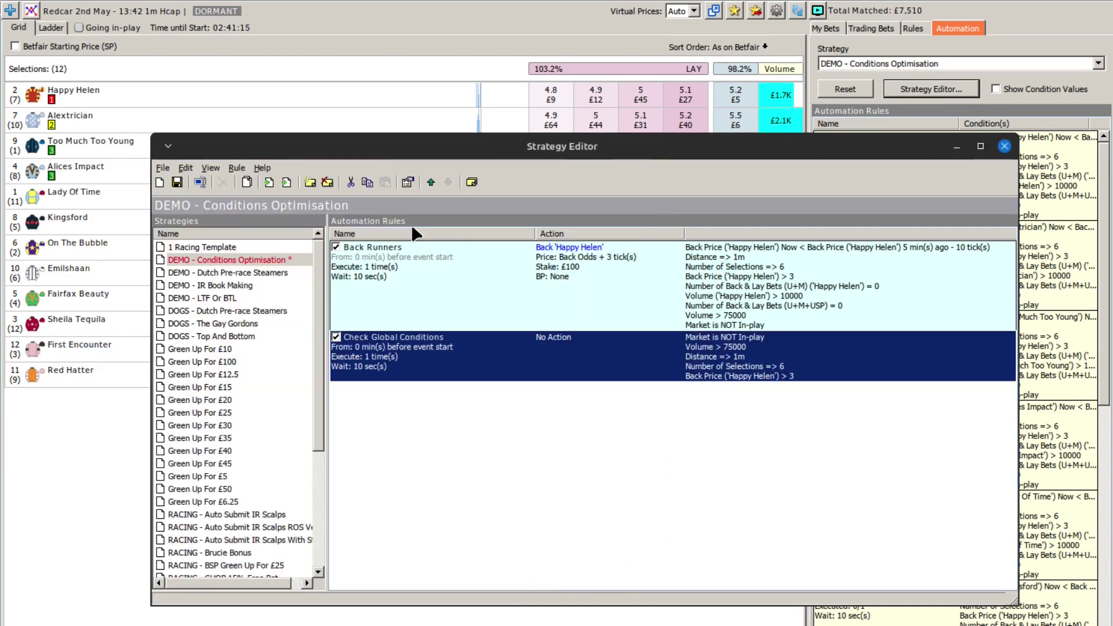
click(430, 182)
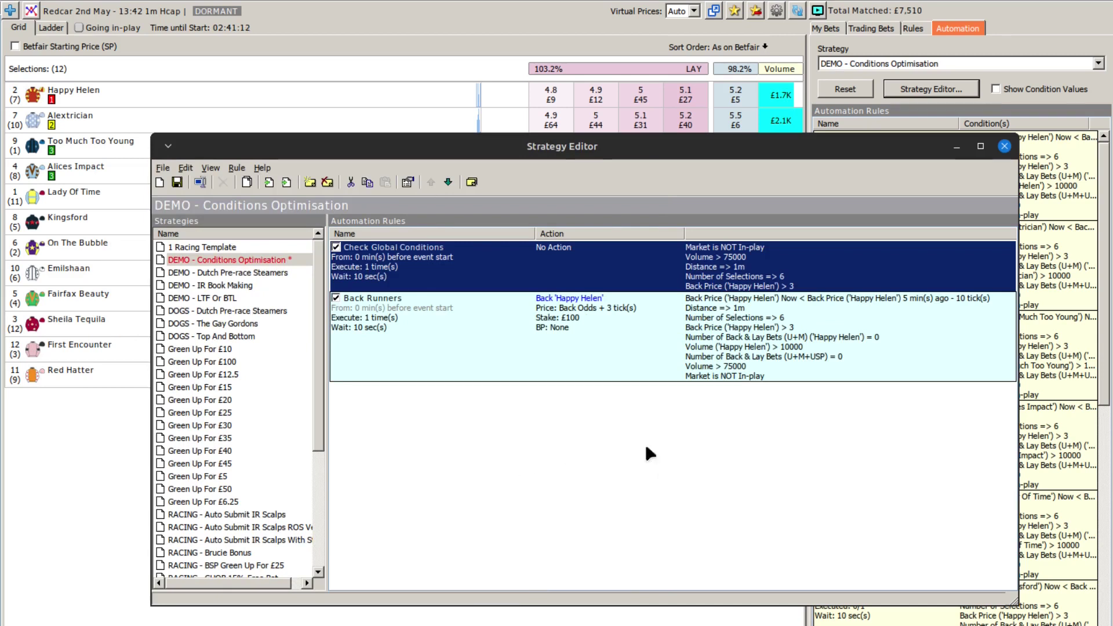
- Reopen the Back Runners rule and remove its Market Race Distance and Market Number of Selections conditions
click(467, 357)
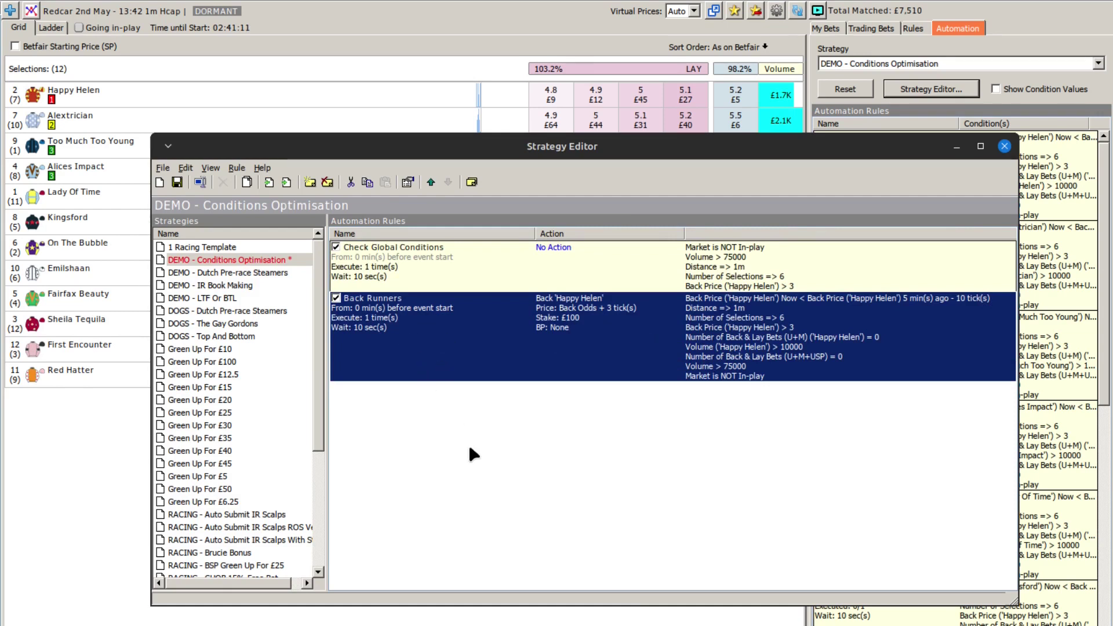
double_click(472, 330)
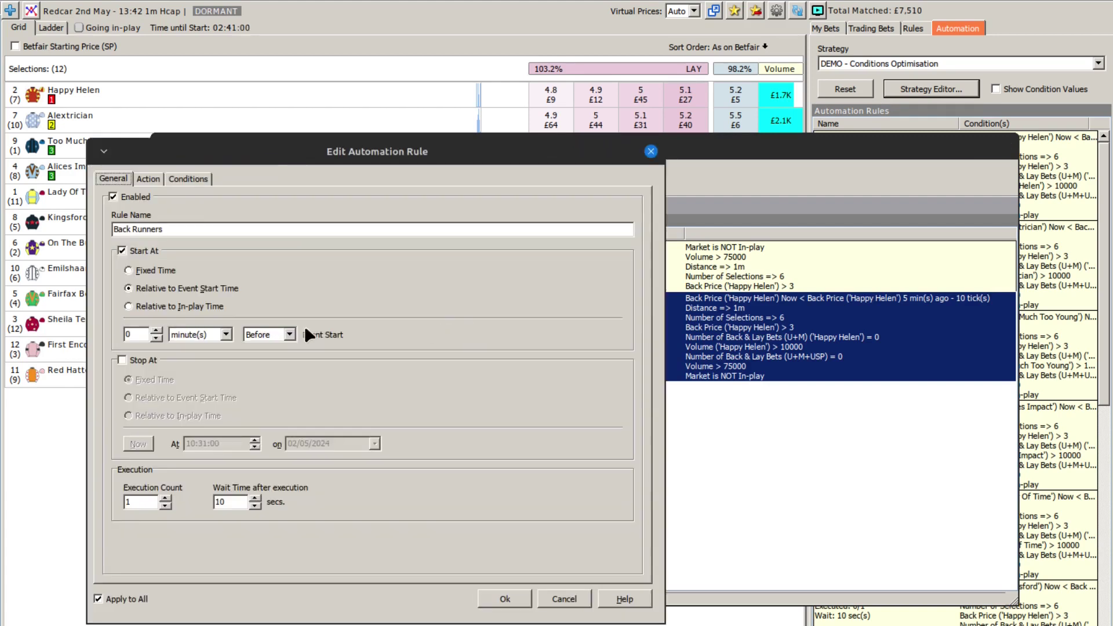
click(184, 179)
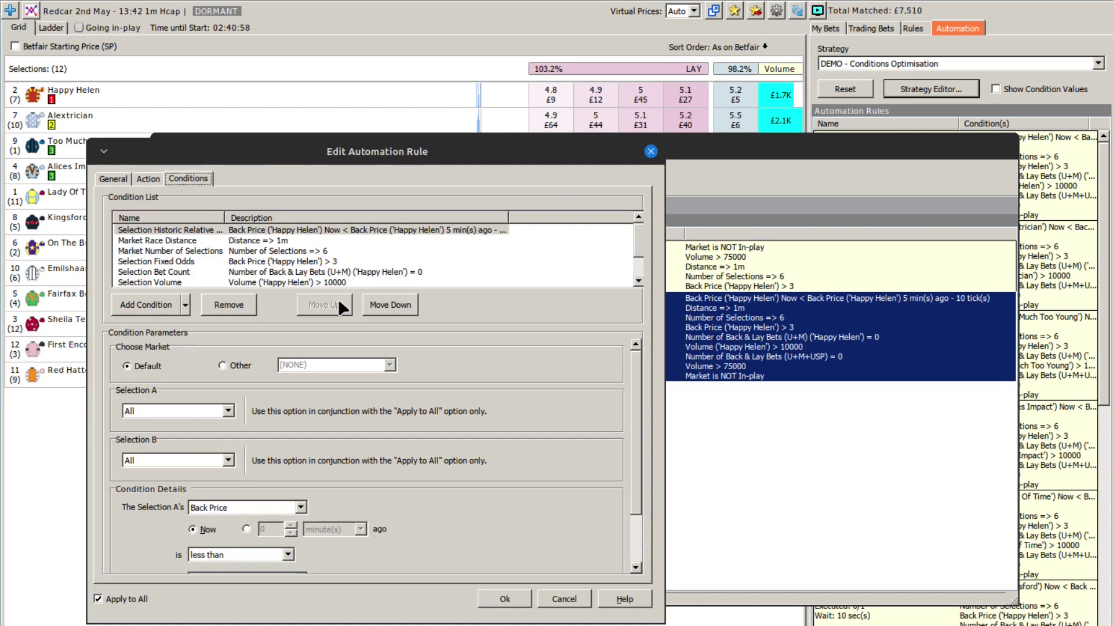
click(265, 241)
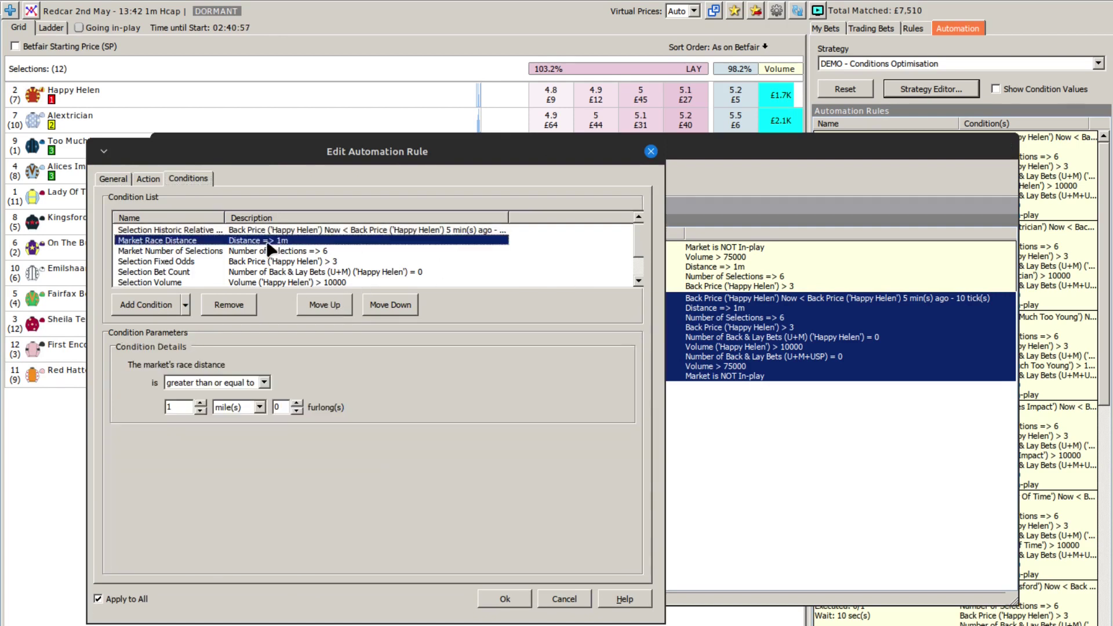
click(229, 305)
click(231, 307)
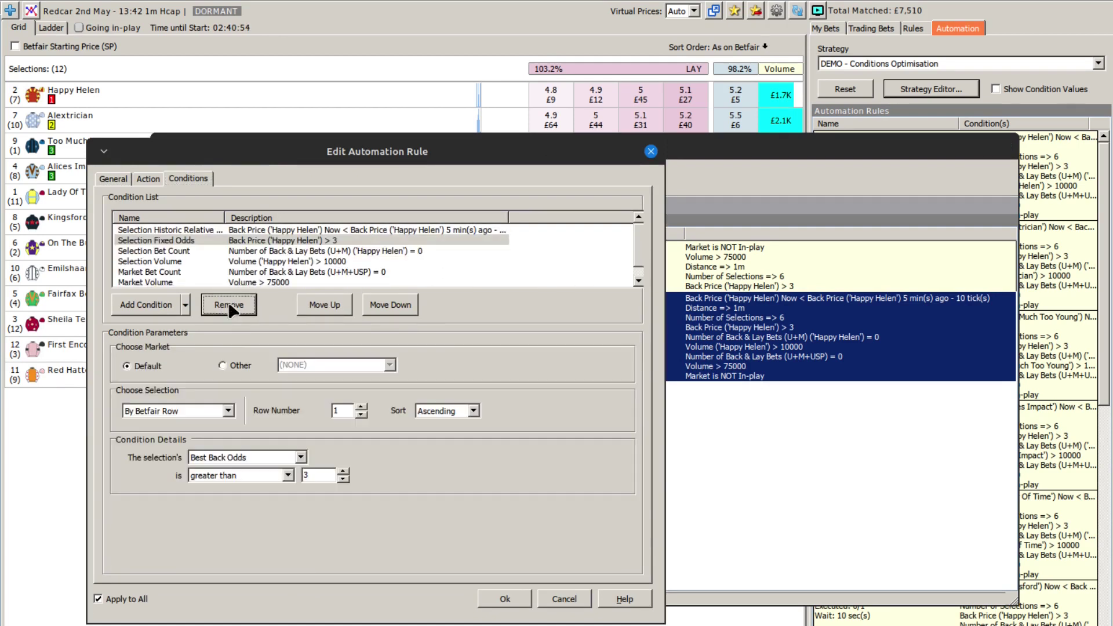
- Remove the Selection Fixed Odds, Market Volume, Market In-play and Market Bet Count conditions from the Back Runners rule and accept the changes
click(228, 306)
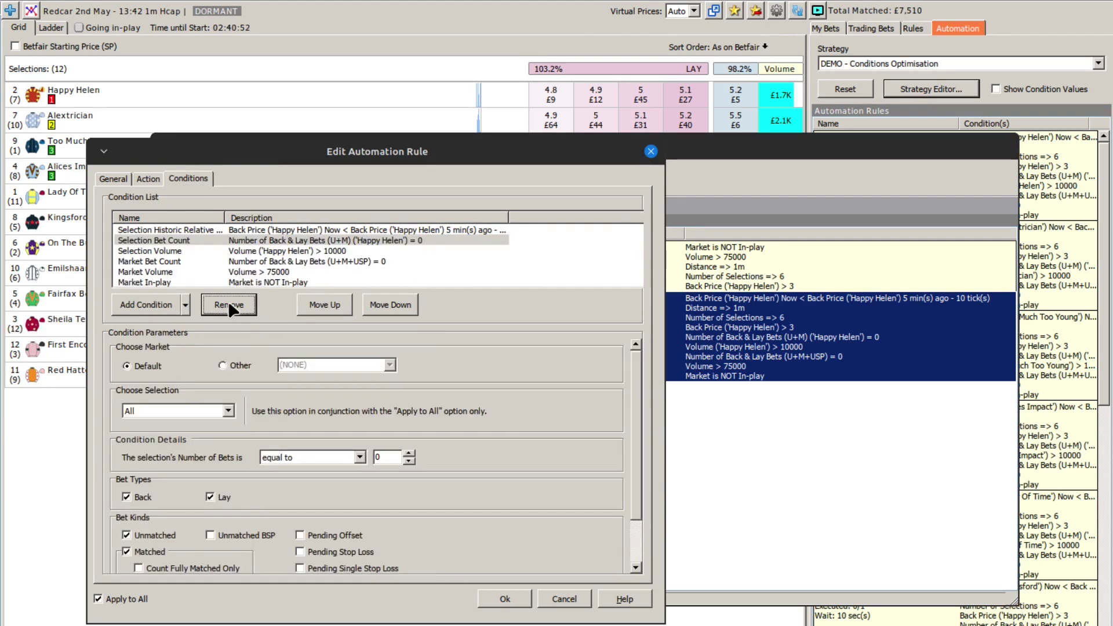
click(252, 271)
click(224, 298)
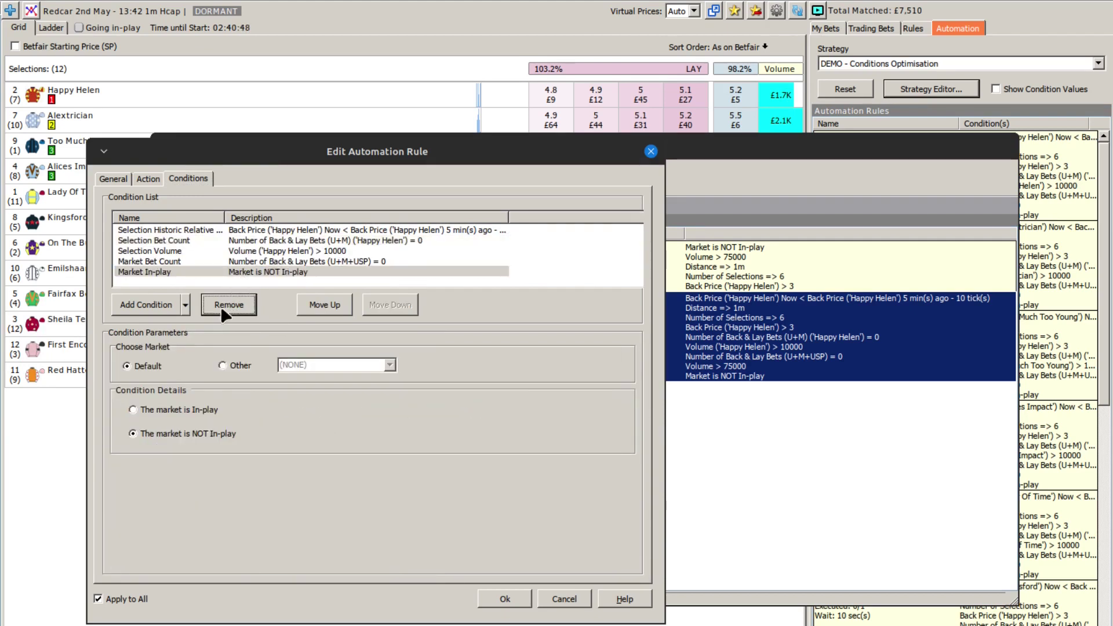
click(220, 306)
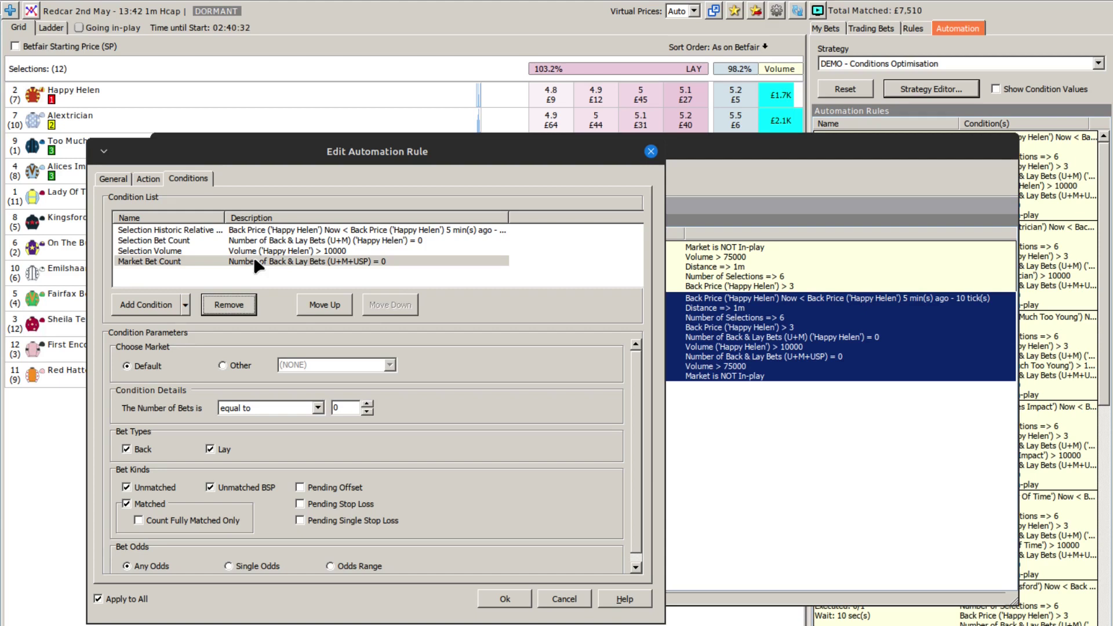
click(231, 306)
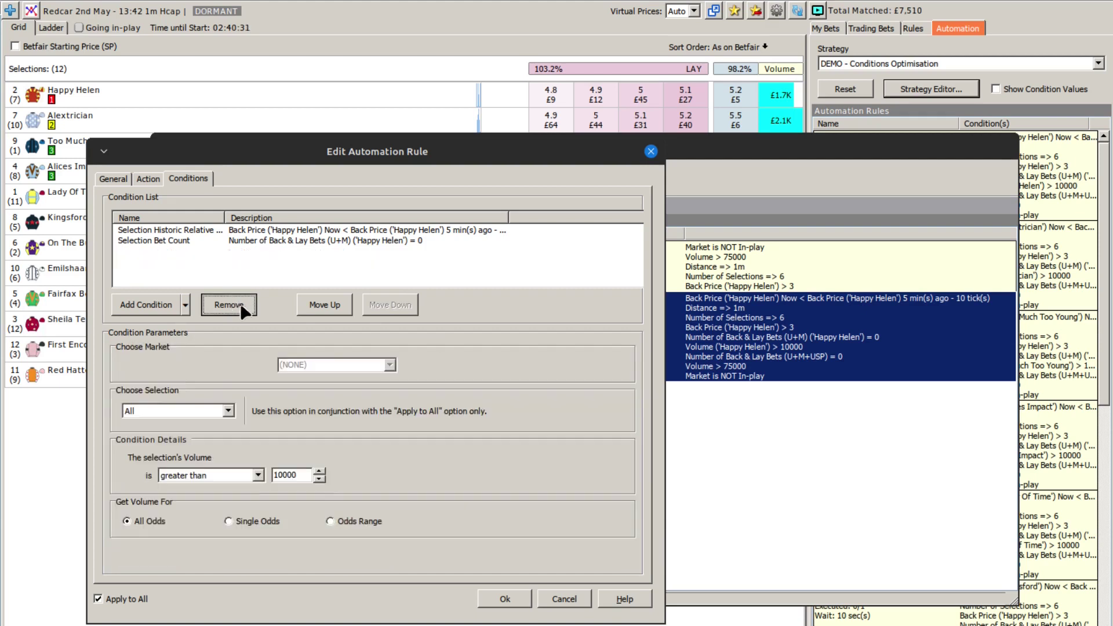
click(503, 594)
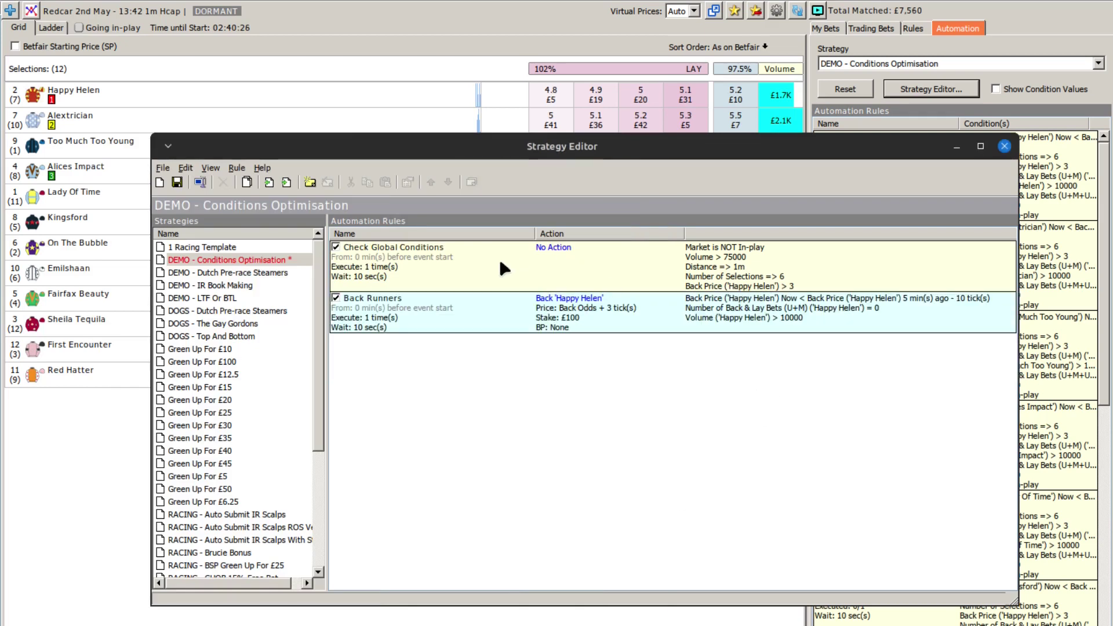
- Add a Market Bet Count condition to the Check Global Conditions rule, requiring the number of bets equal to 0, and accept the rule
click(496, 264)
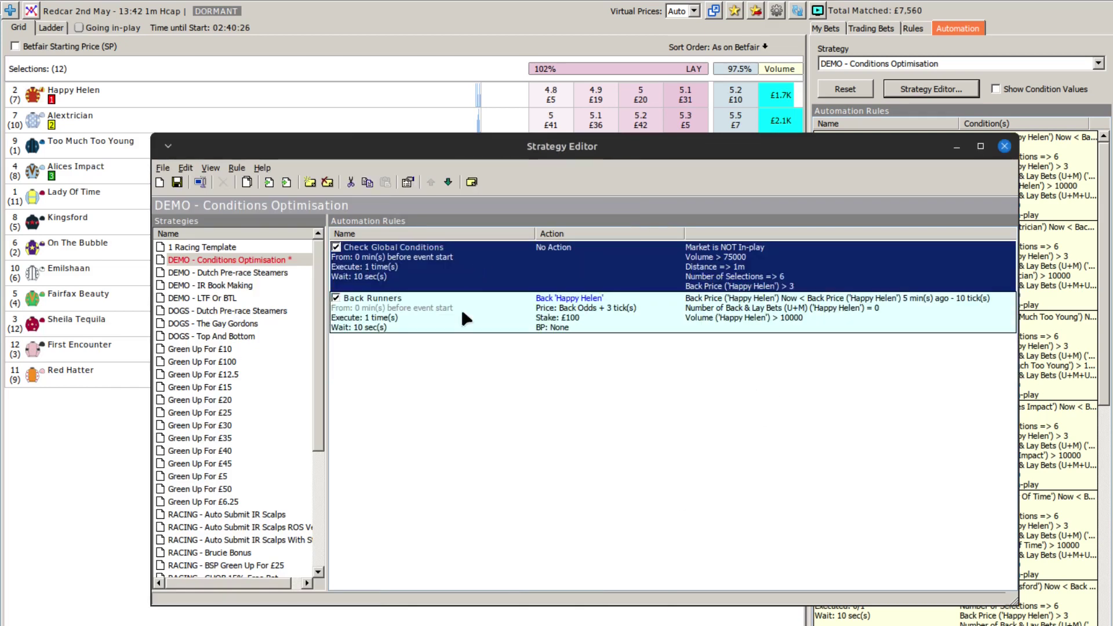
key(Return)
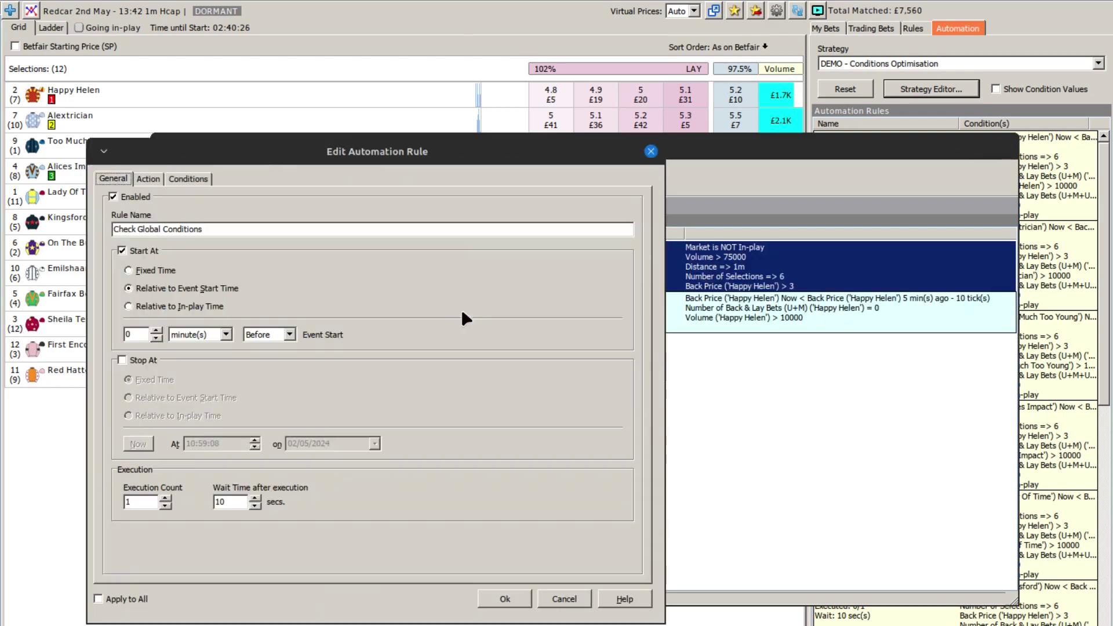
click(180, 180)
click(182, 306)
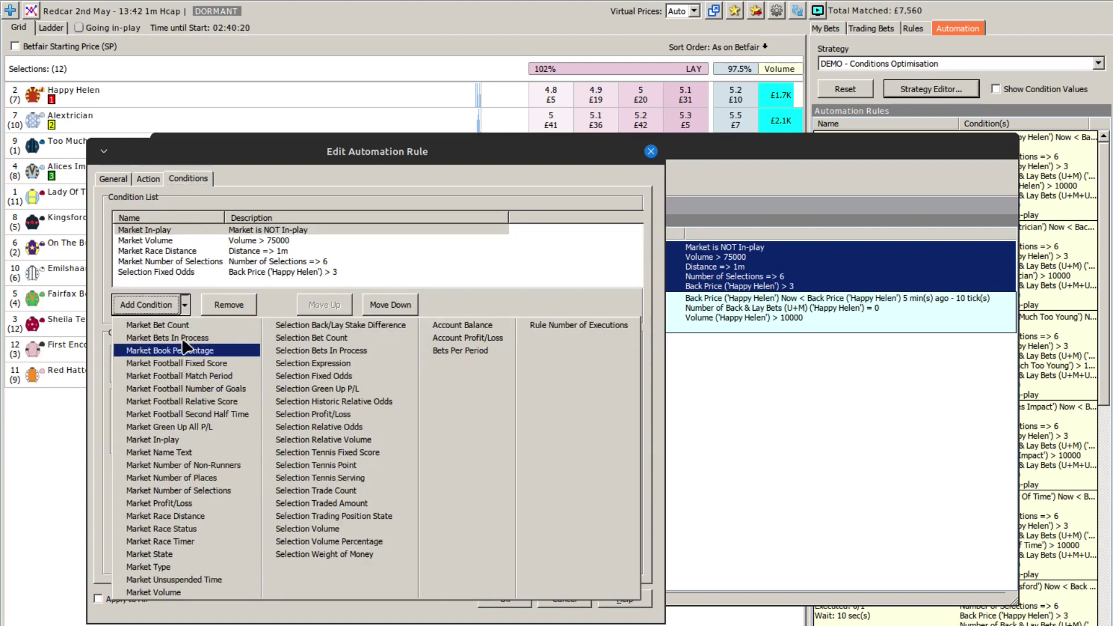
key(Escape)
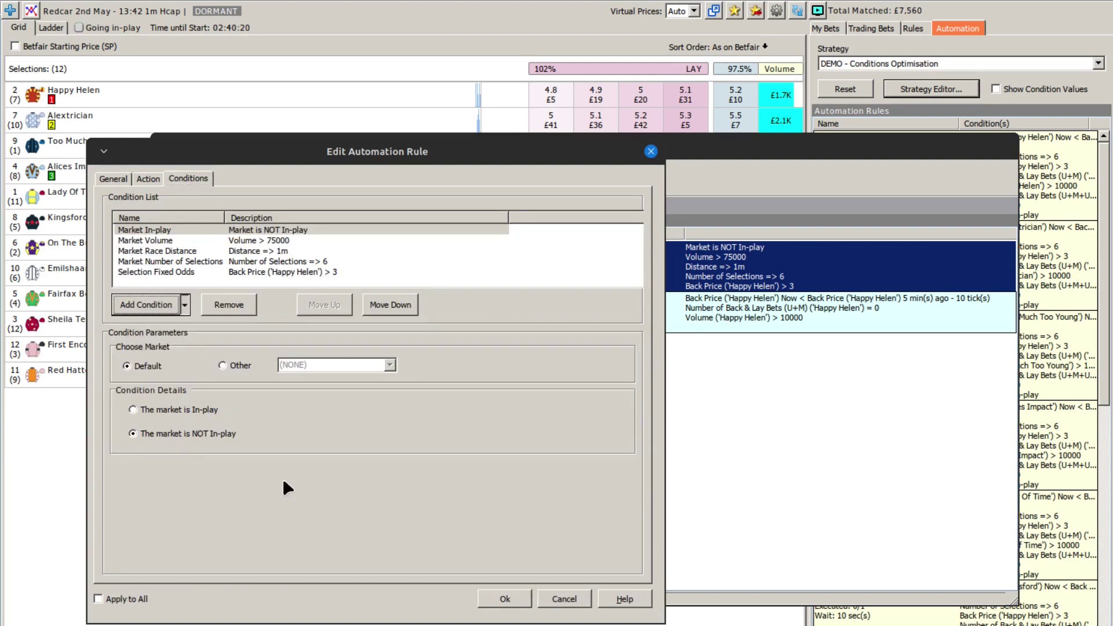
key(Return)
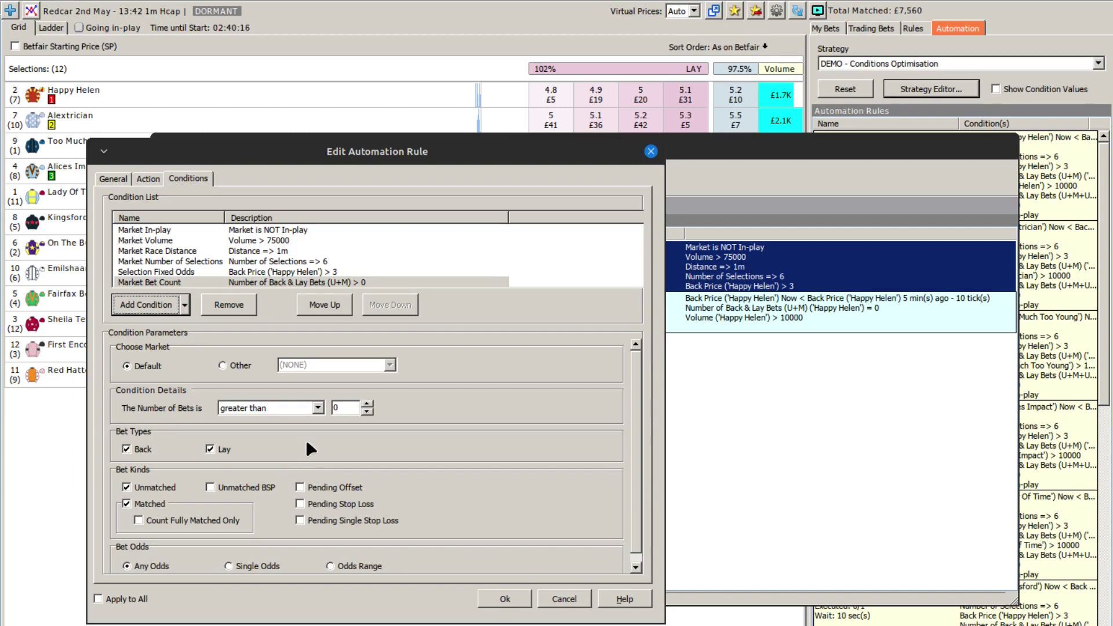
click(295, 406)
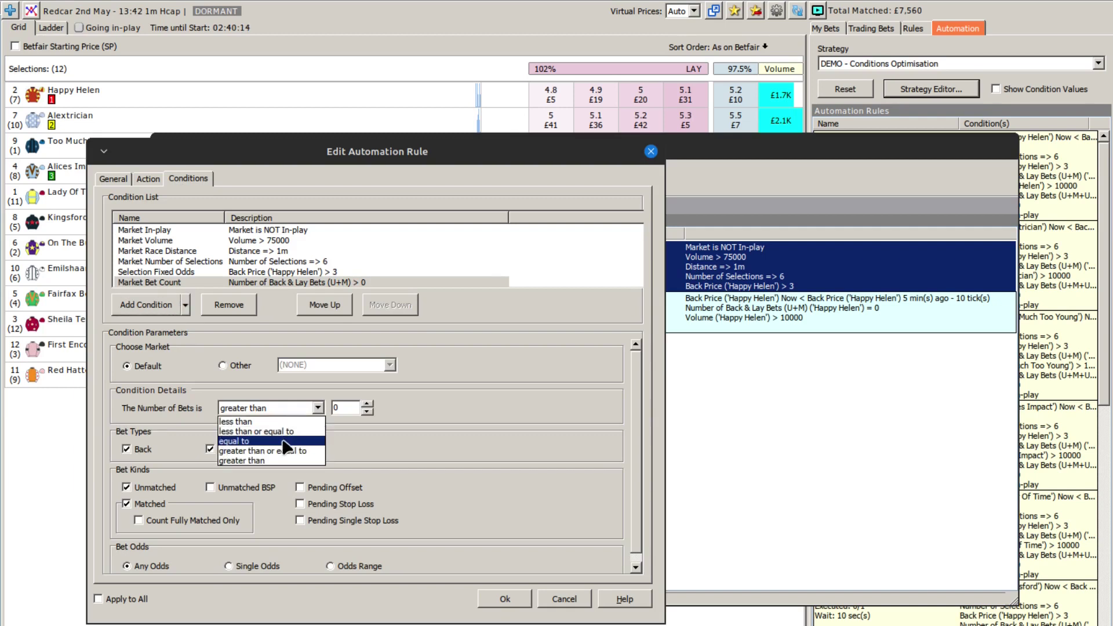
click(272, 451)
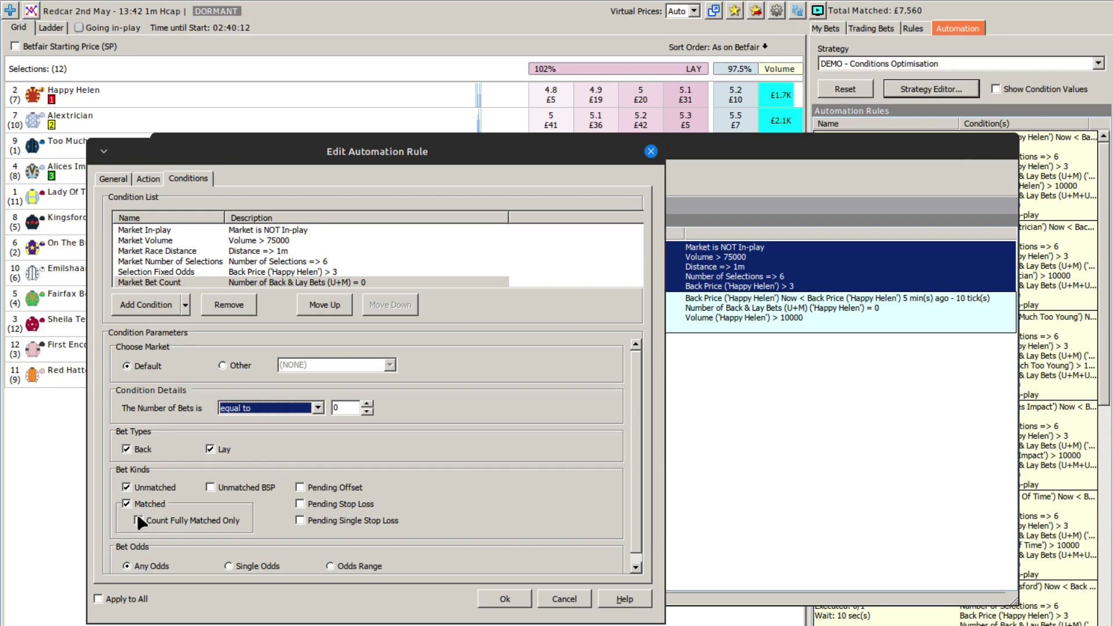
click(505, 599)
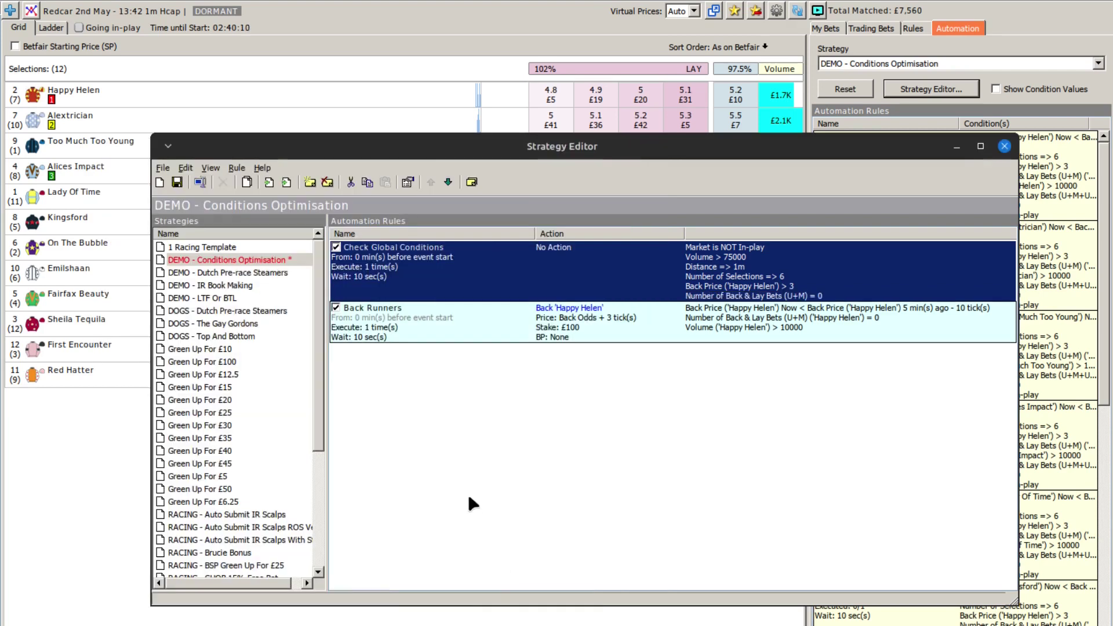
click(596, 427)
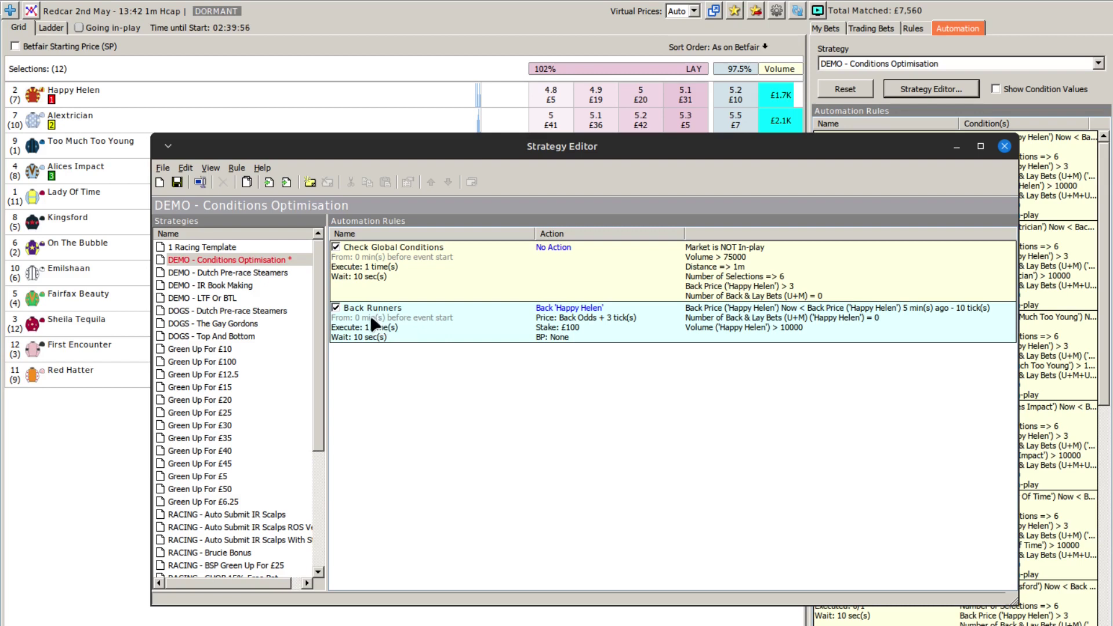
- Add a Rule Number of Executions condition to the Back Runners rule that refers to the Check Global Conditions rule
click(511, 335)
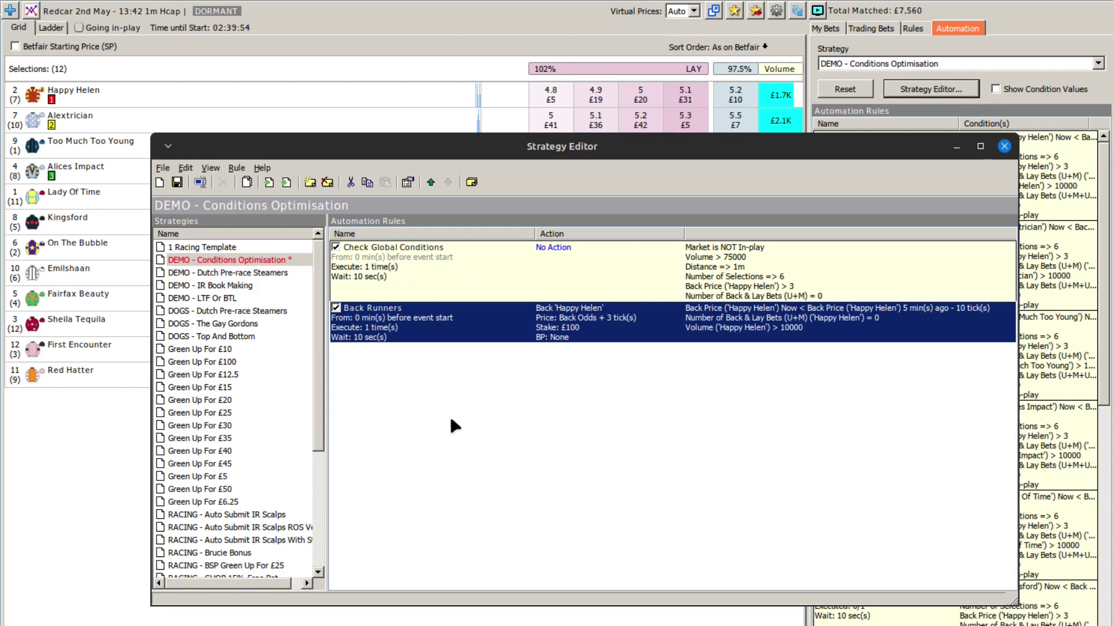
key(Return)
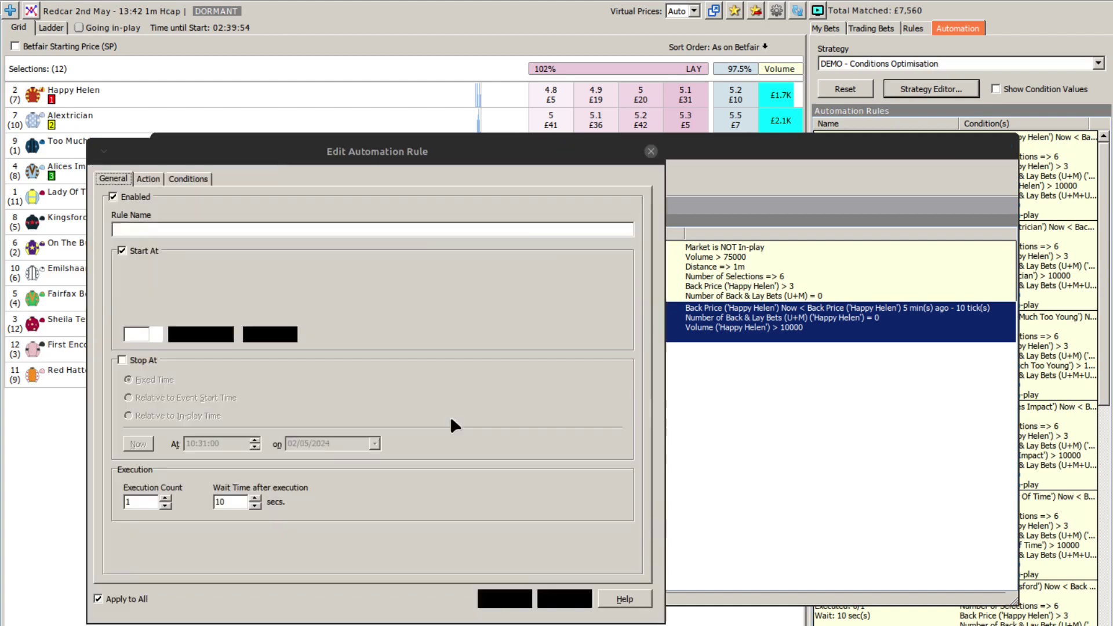
click(188, 179)
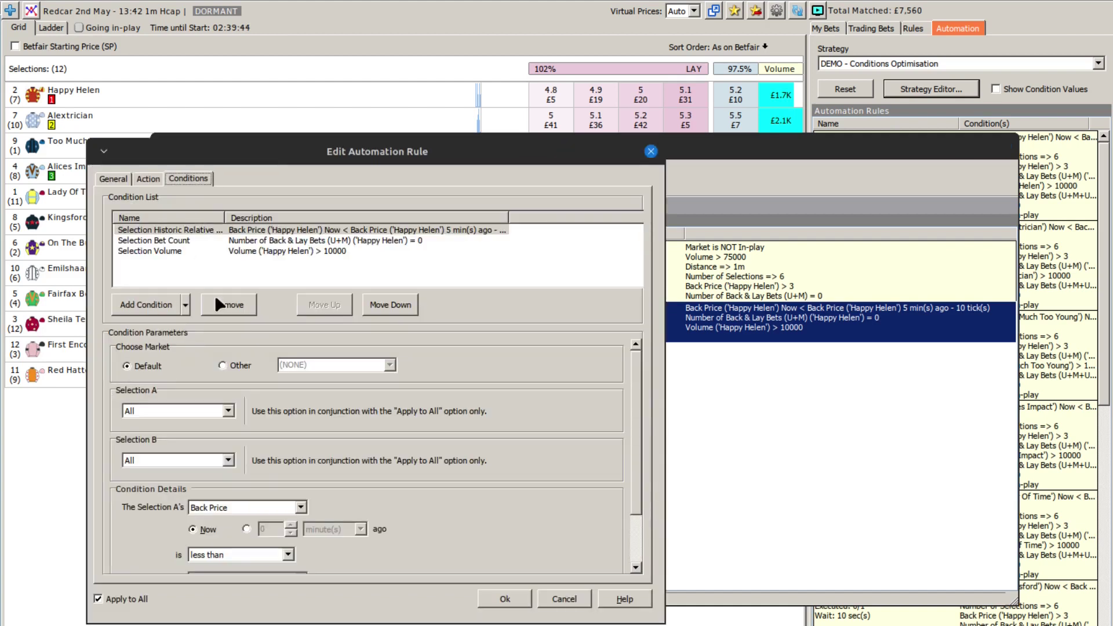
click(185, 303)
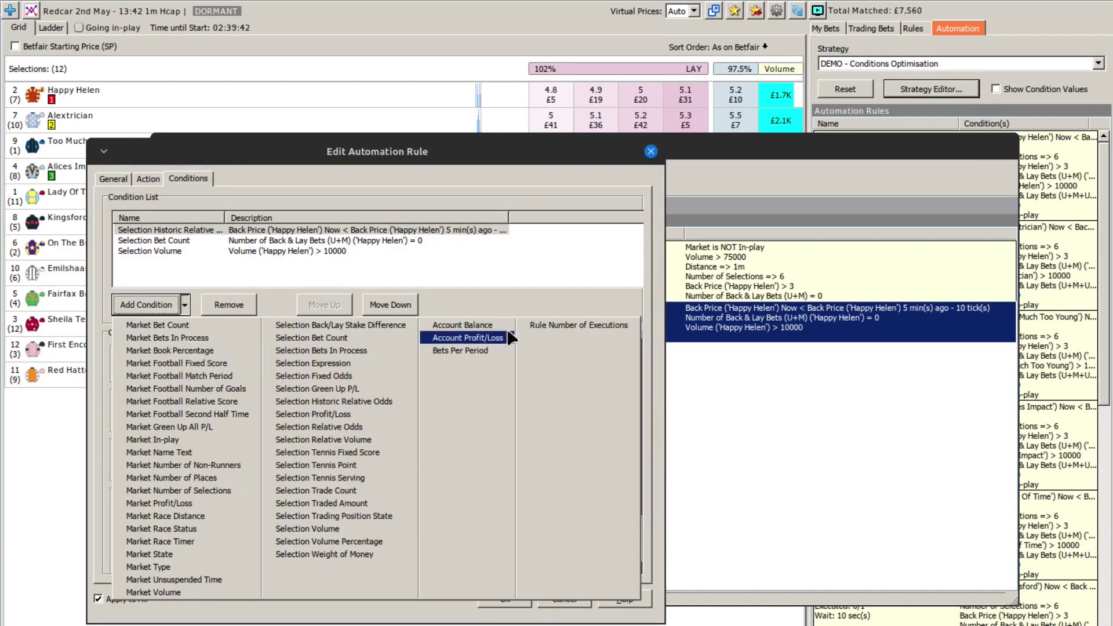
click(571, 328)
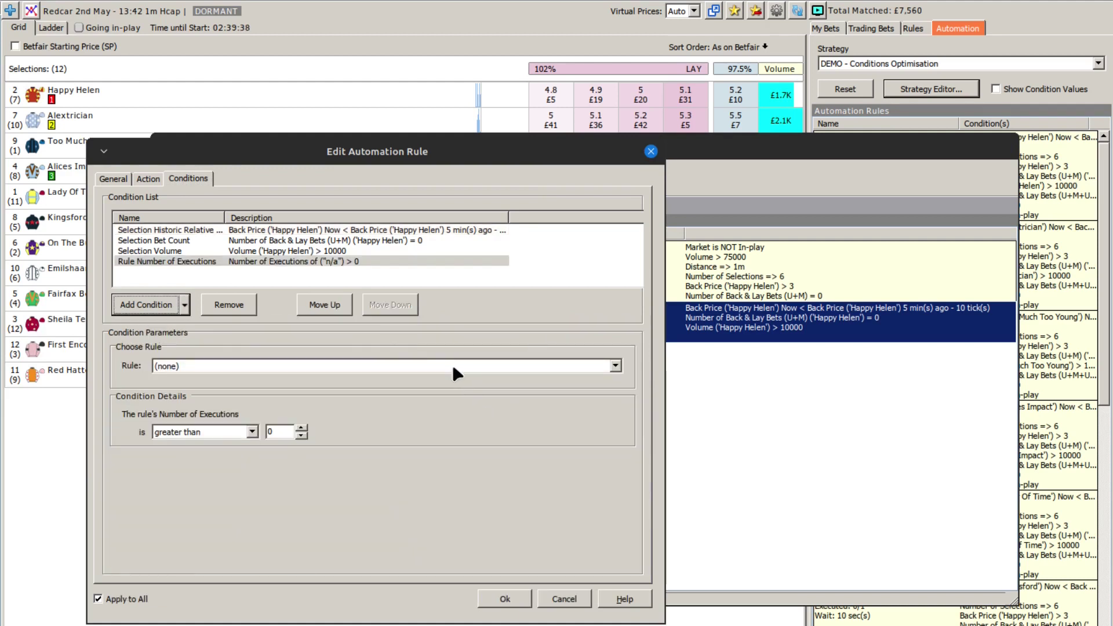
click(452, 366)
click(302, 391)
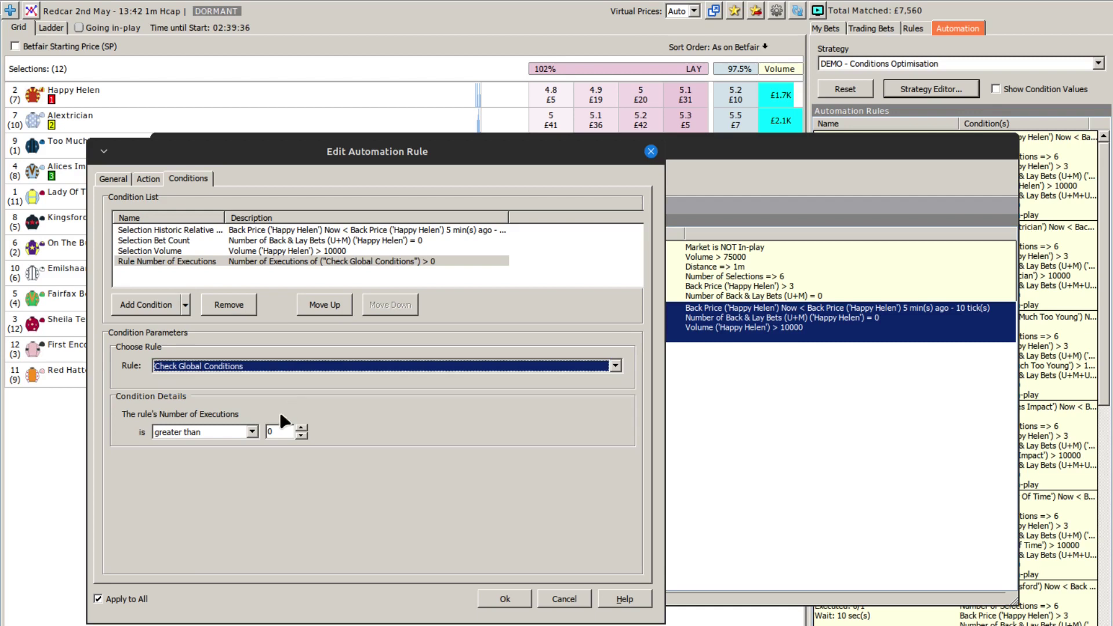
- Require the number of executions to be equal to 1 and accept the Back Runners rule
click(254, 432)
click(180, 464)
double_click(280, 432)
text(1)
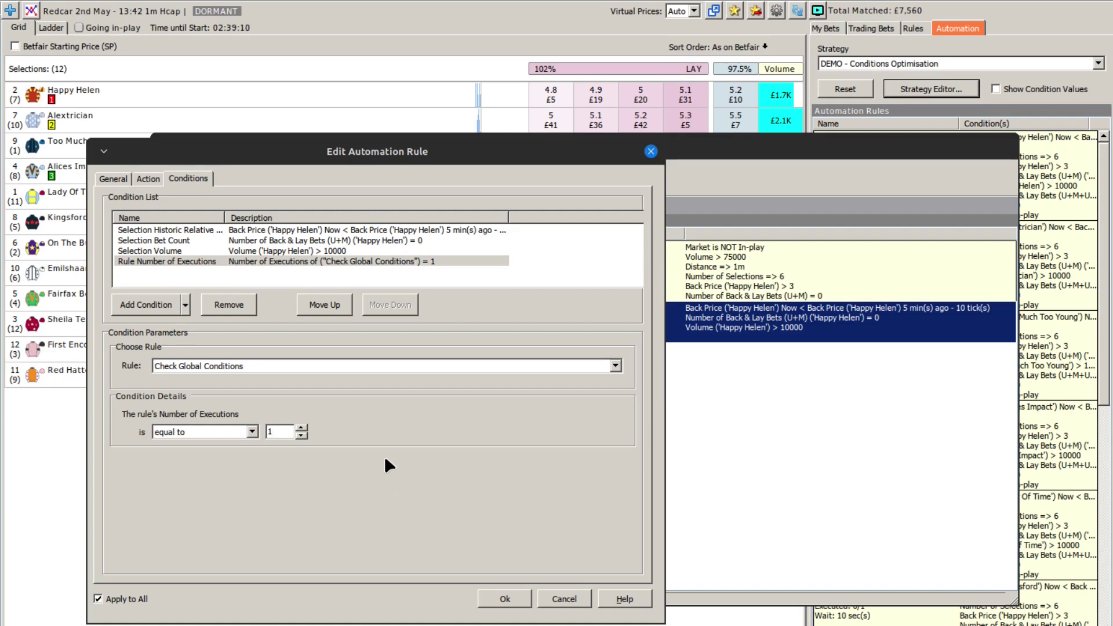
click(505, 598)
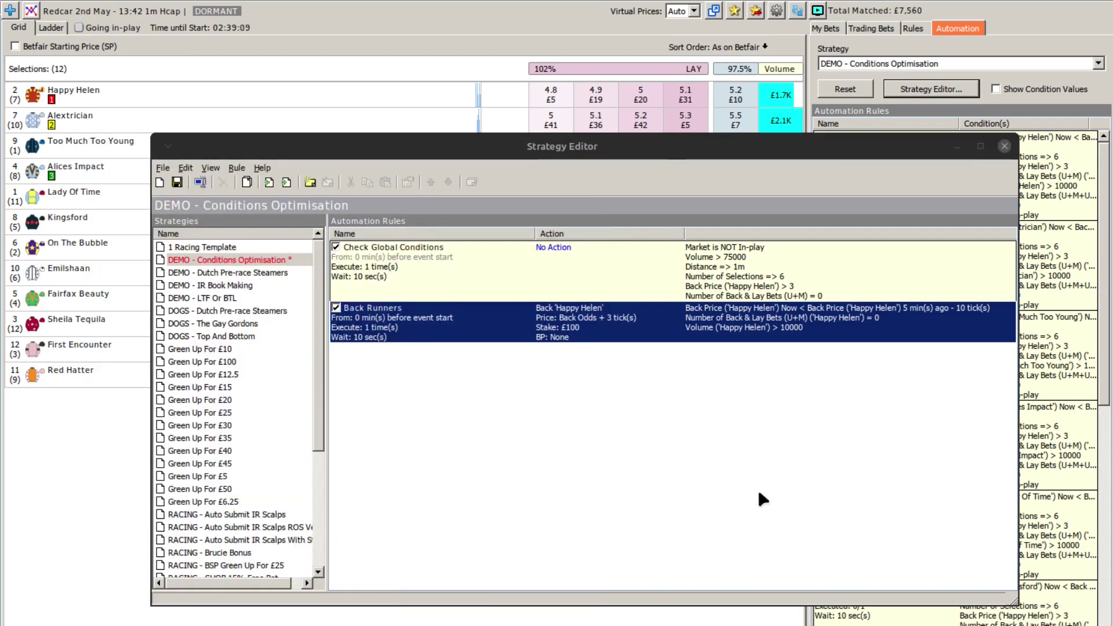
- Review the start, stop and execution settings of the Check Global Conditions rule without changing them
click(484, 278)
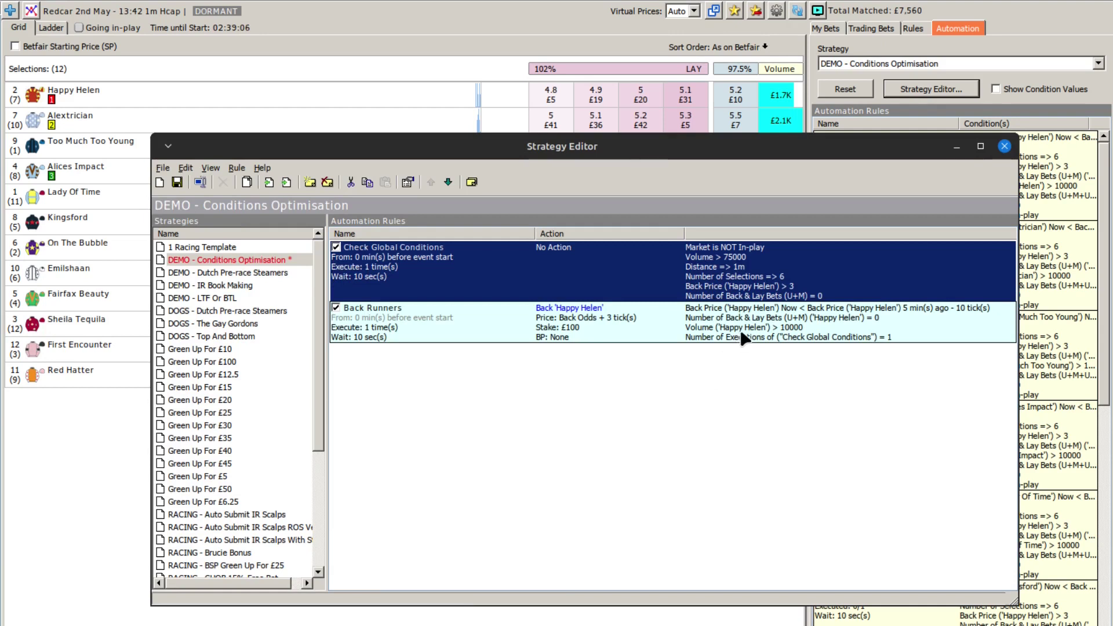
key(Return)
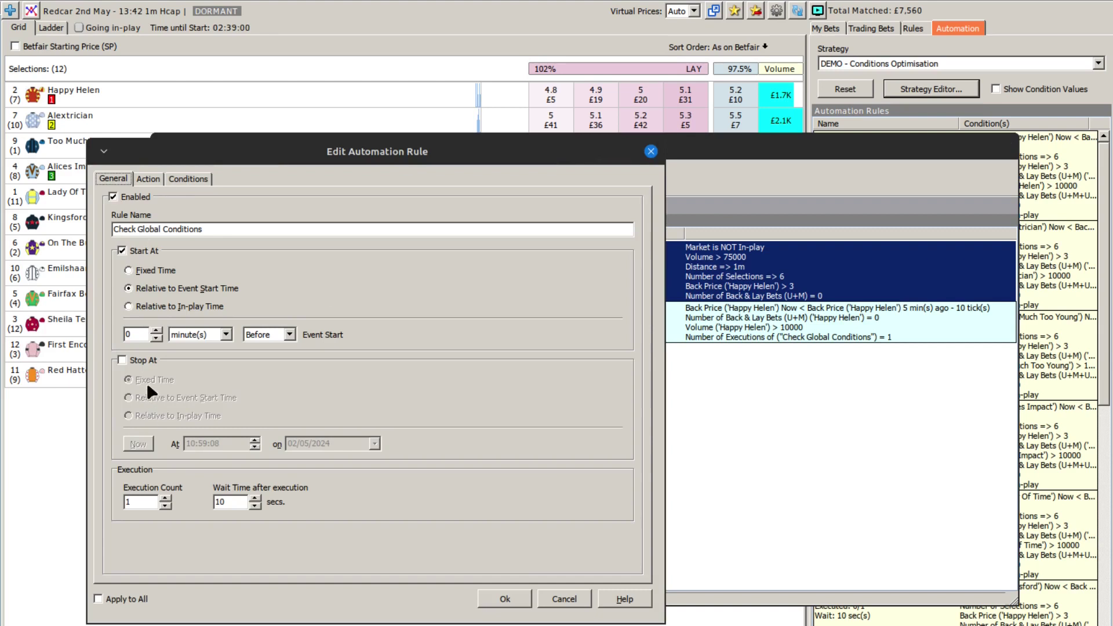
click(544, 597)
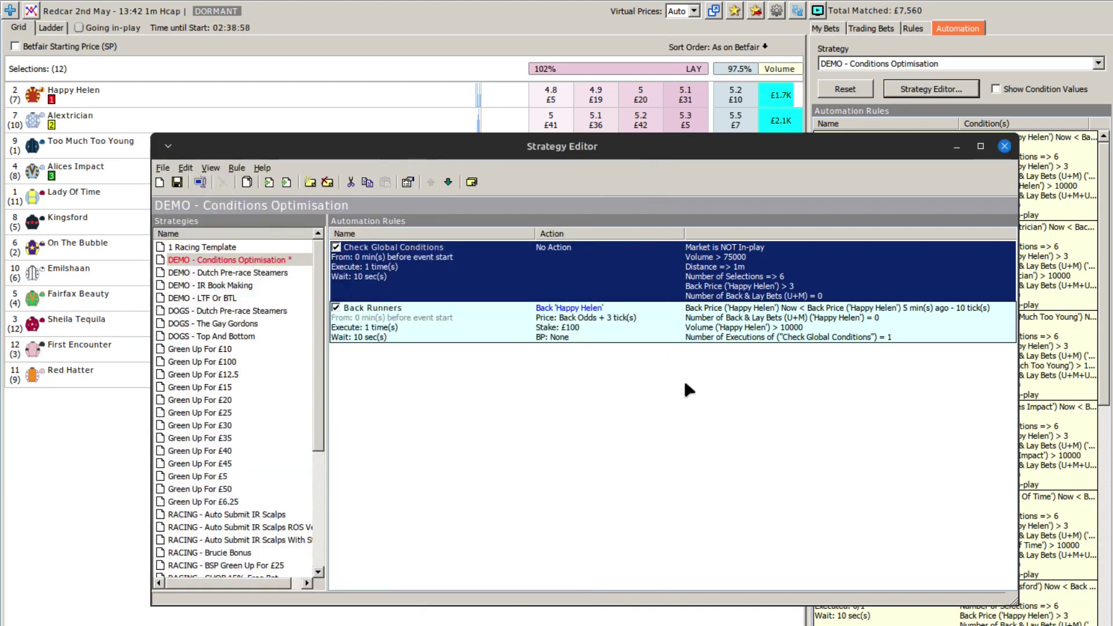
click(521, 406)
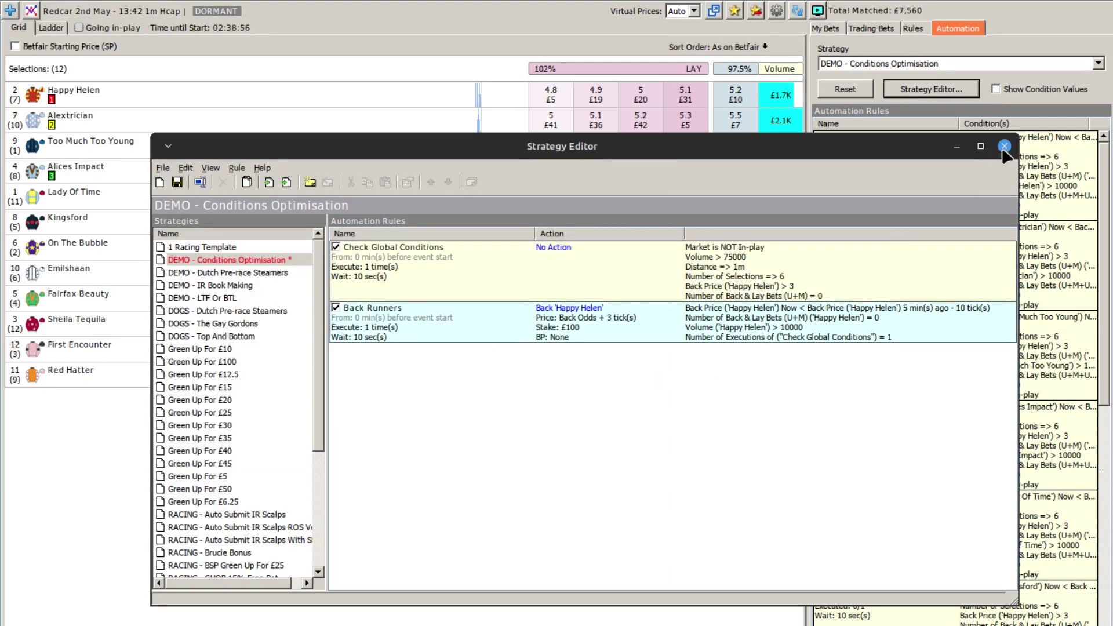
- Save and close the DEMO - Conditions Optimisation strategy, and turn on condition values for the market's automation rules
click(178, 183)
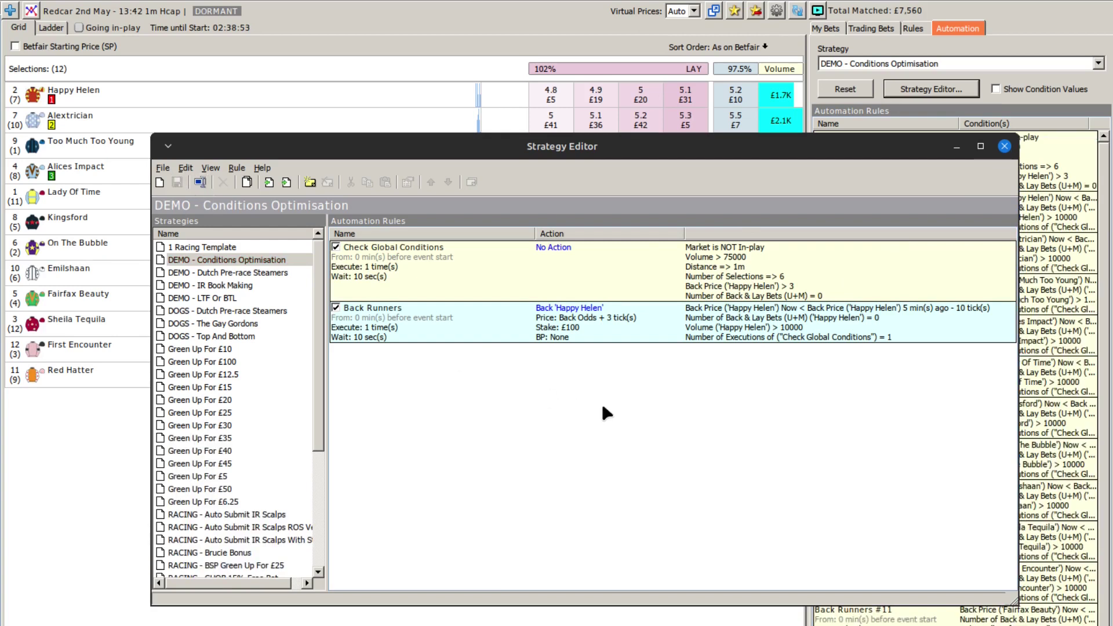
click(1005, 146)
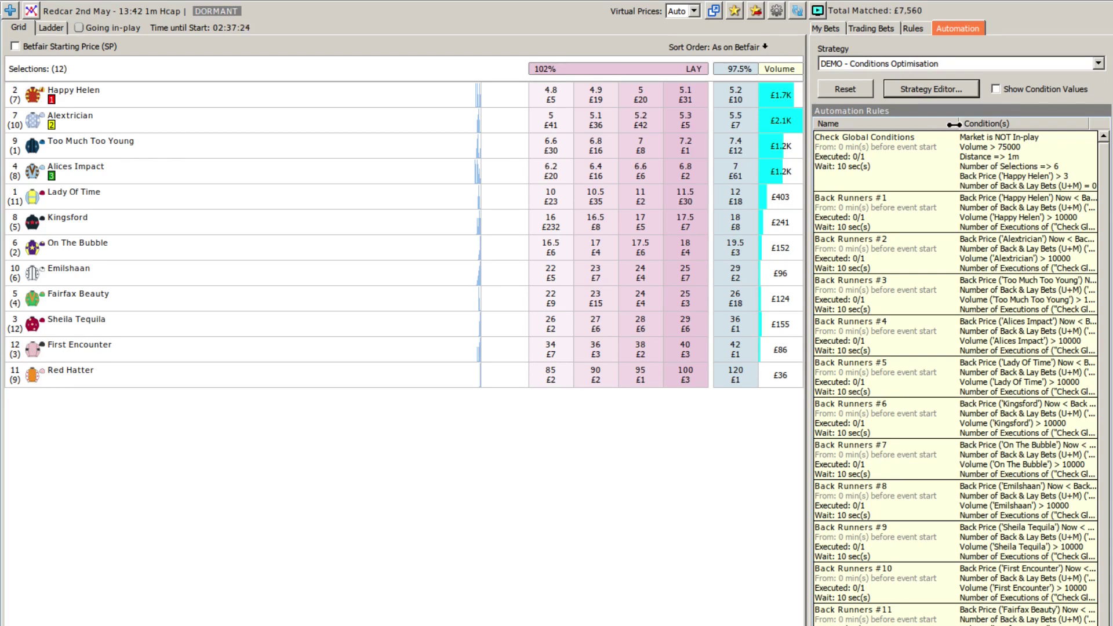
click(996, 87)
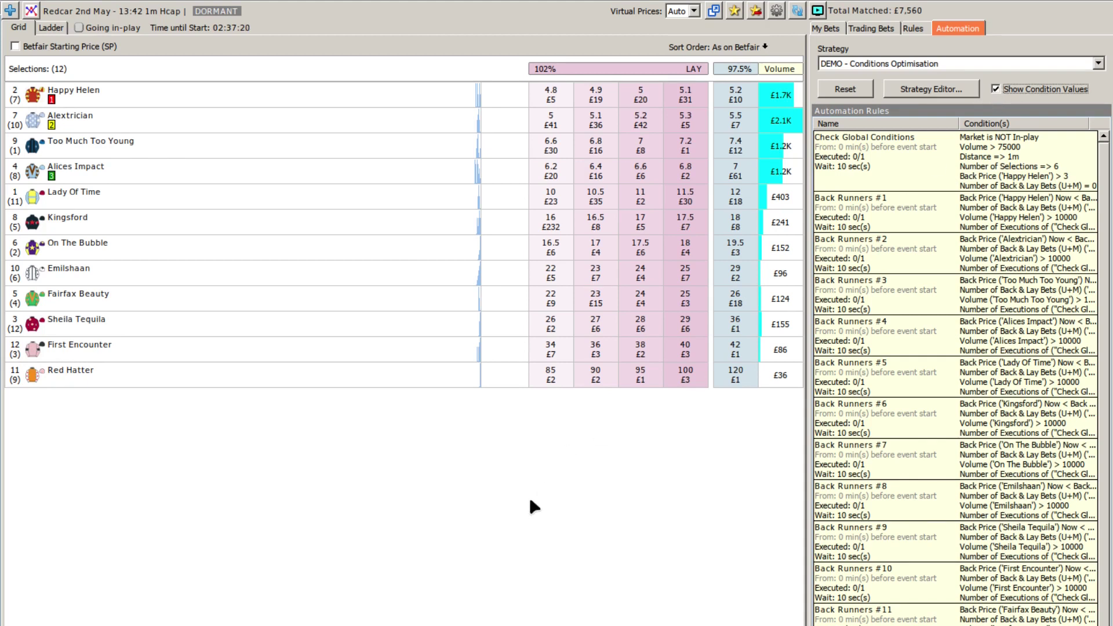